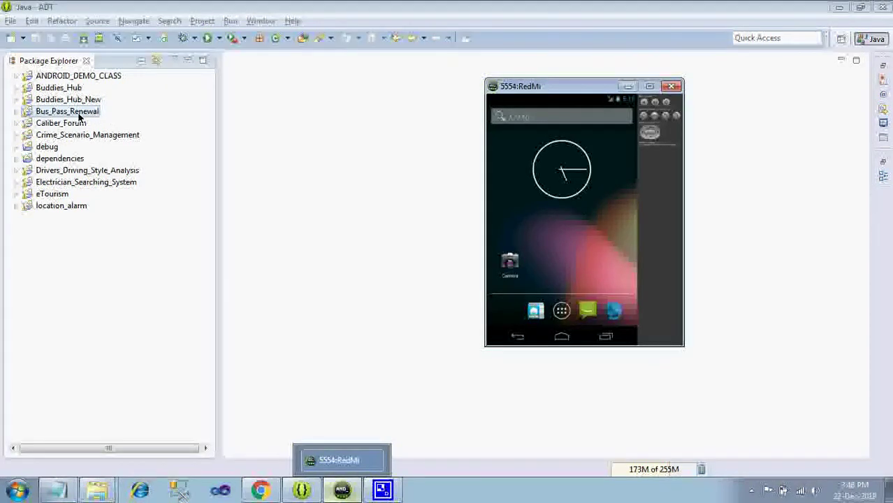
# - Run Bus_Pass_Renewal as an Android Application and bring the emulator window forward
pyautogui.rightClick(80, 119)
pyautogui.moveTo(123, 338)
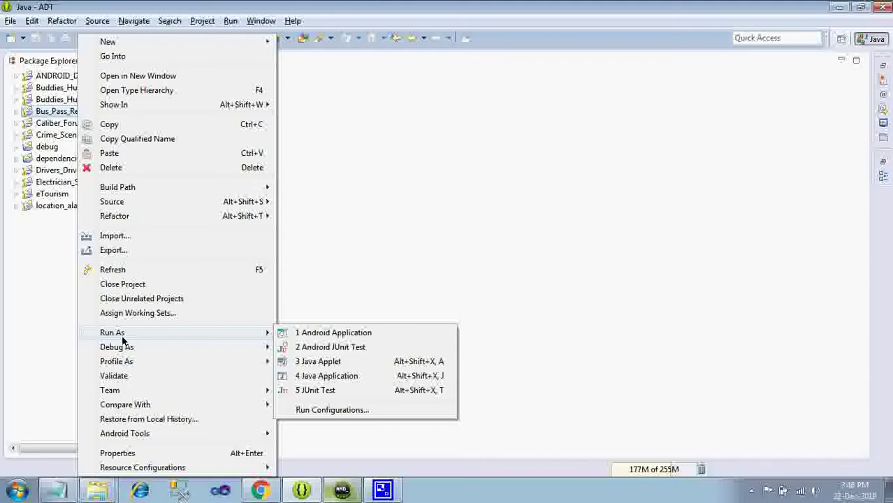
pyautogui.click(319, 333)
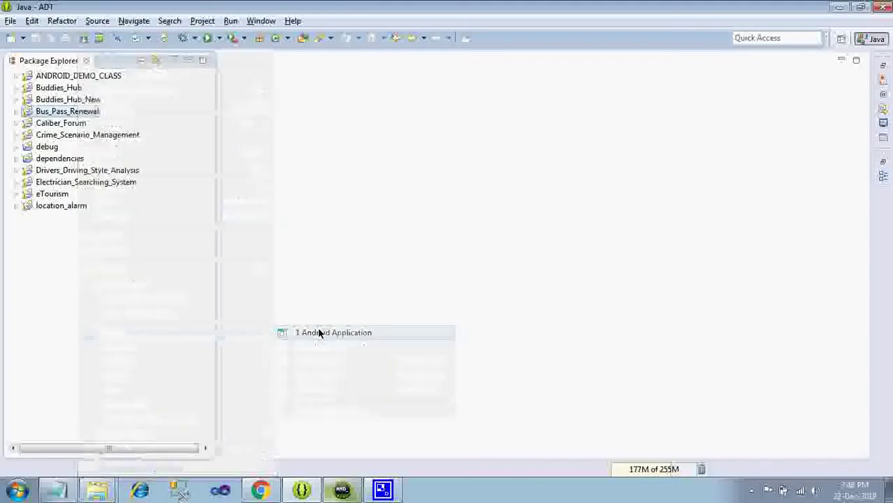
pyautogui.click(341, 491)
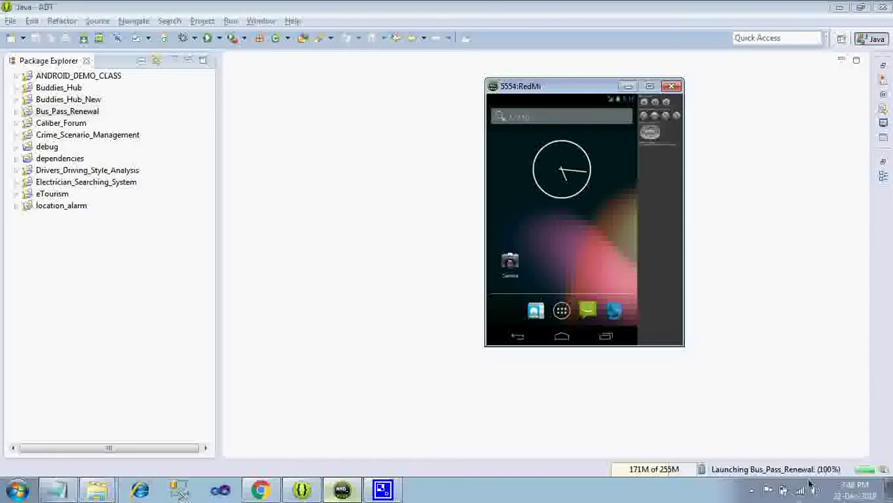
# - Use the recorder's system-tray icon menu while the app loads
pyautogui.click(754, 492)
pyautogui.rightClick(768, 431)
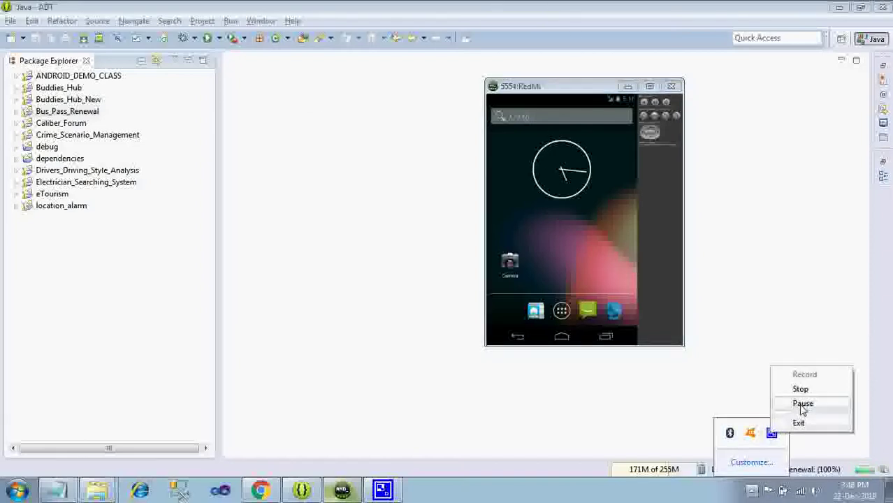
pyautogui.click(811, 375)
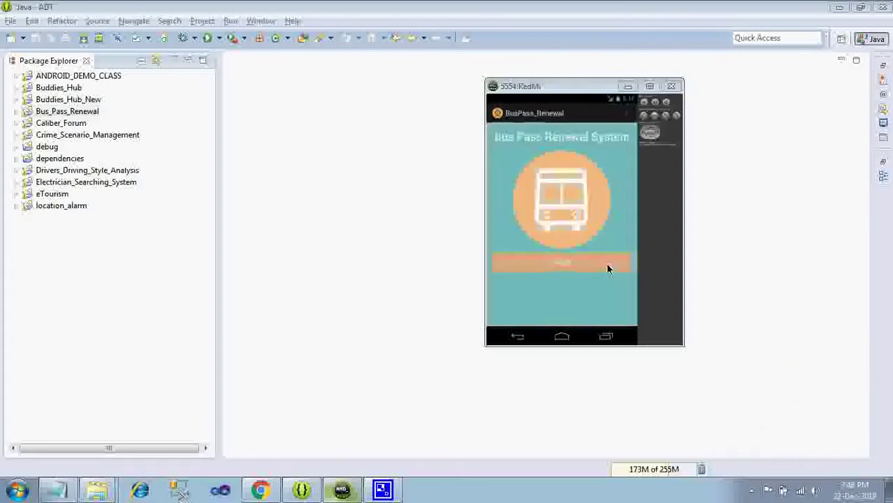
pyautogui.click(751, 490)
pyautogui.rightClick(771, 433)
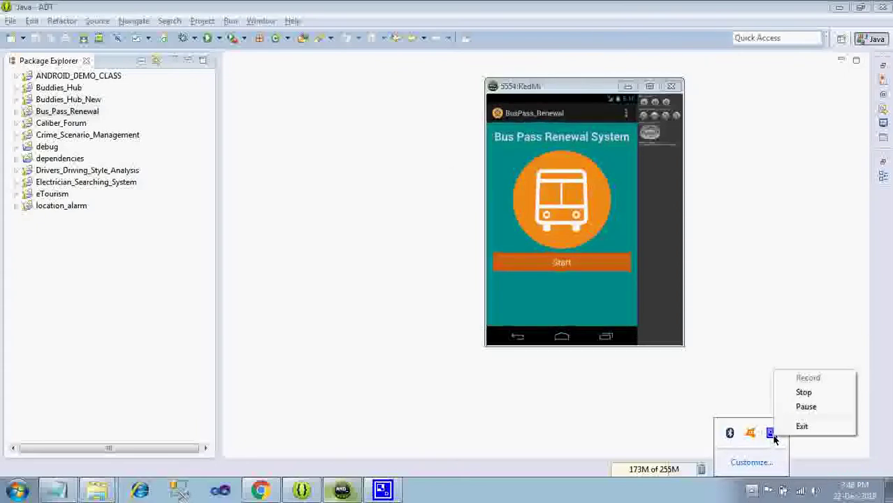
# - Get past the start screen and view the Administrator login, then return to the role menu
pyautogui.click(621, 297)
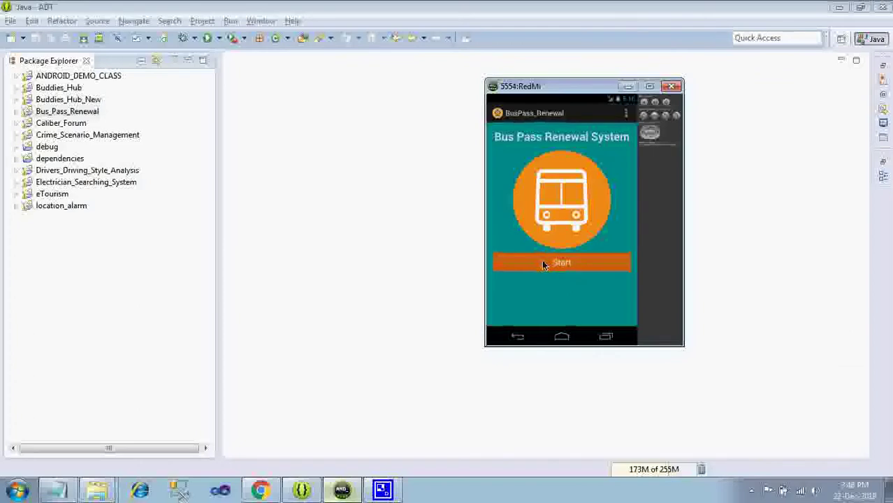
pyautogui.click(543, 265)
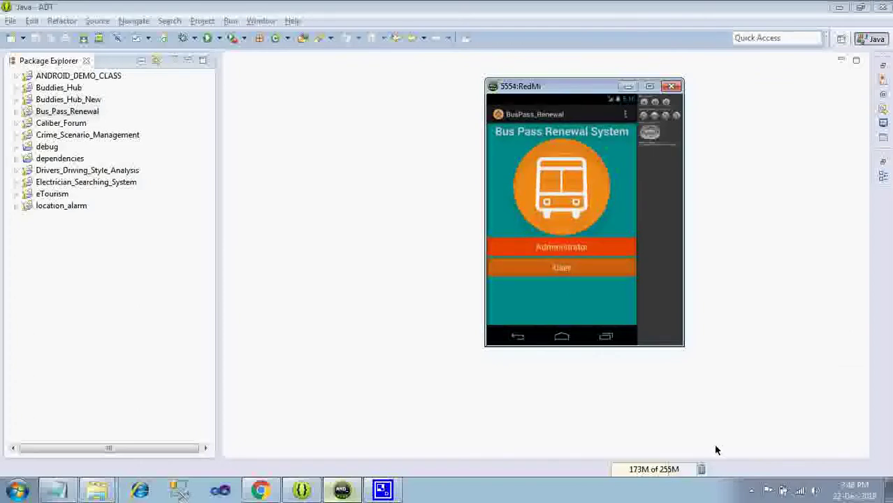
pyautogui.click(566, 270)
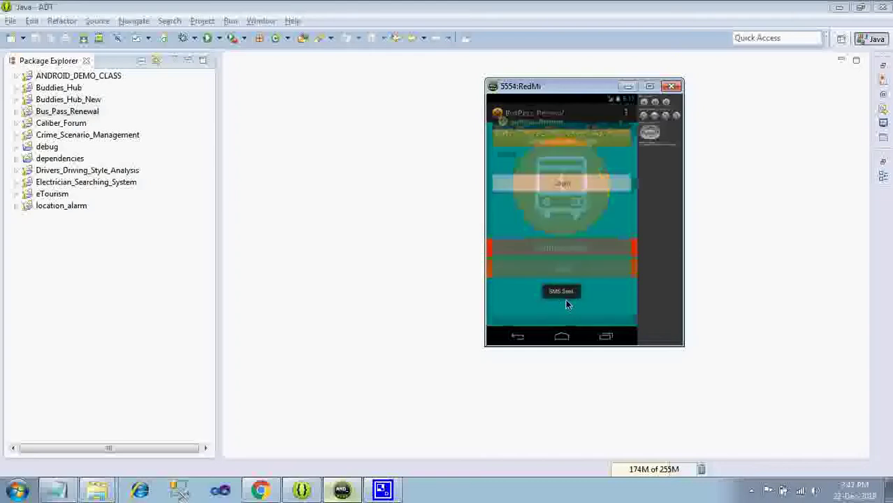
pyautogui.click(519, 338)
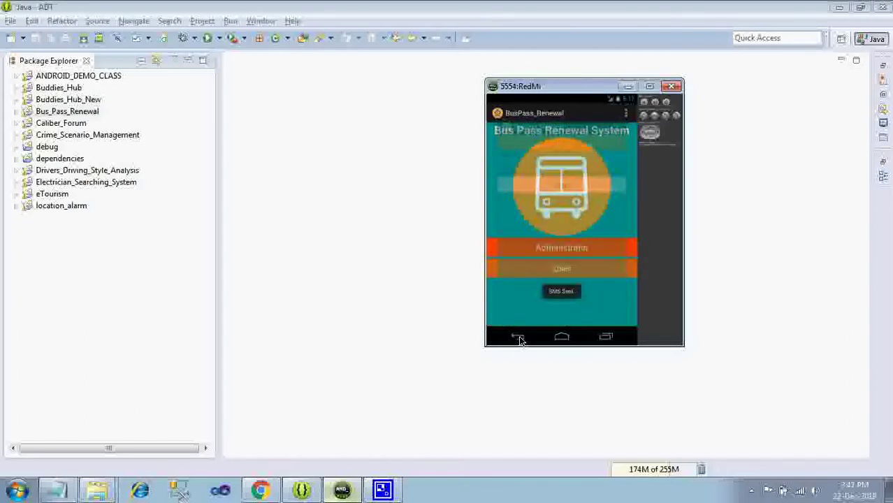
# - Open the User login screen, handle the recorder tray menu, and refocus the emulator
pyautogui.click(563, 269)
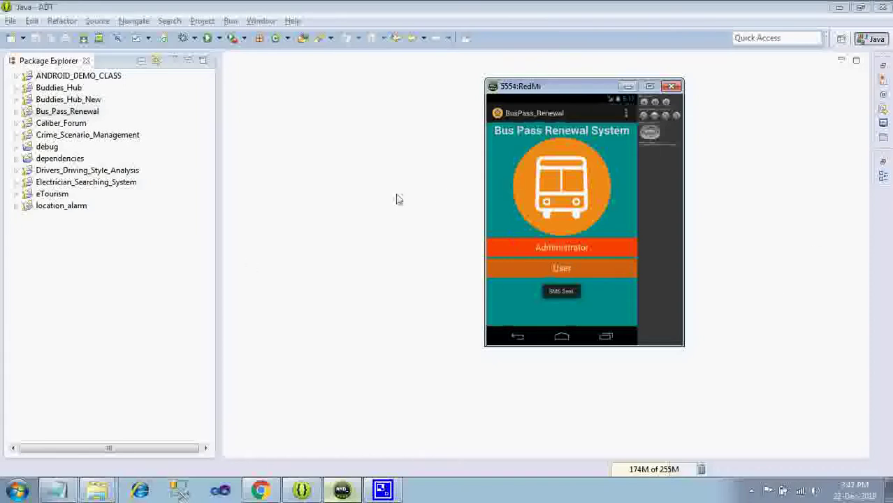
pyautogui.click(580, 268)
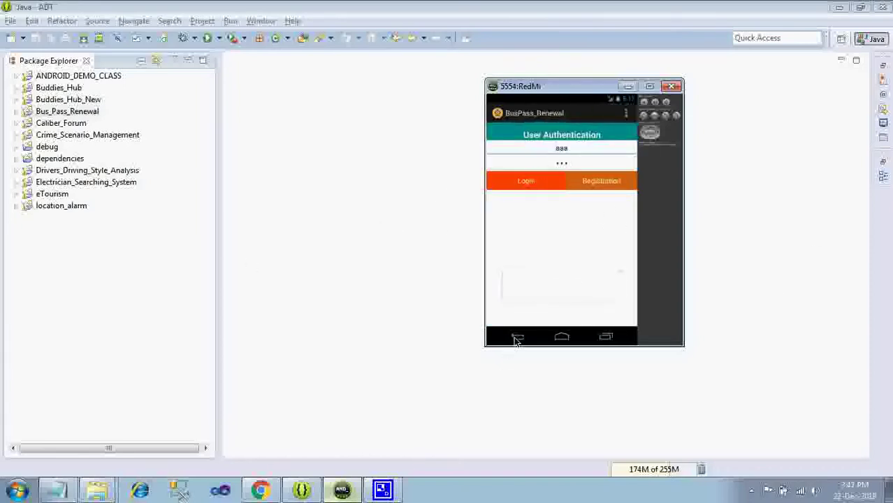
pyautogui.click(751, 490)
pyautogui.rightClick(770, 433)
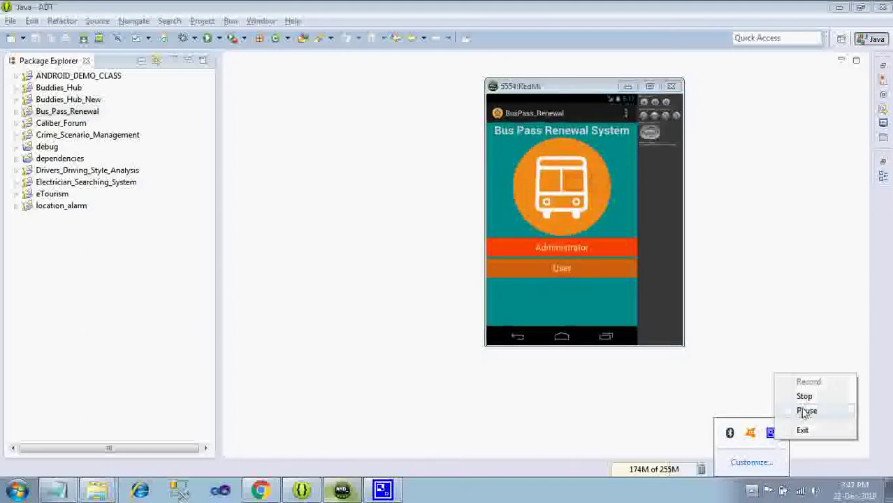
pyautogui.click(793, 416)
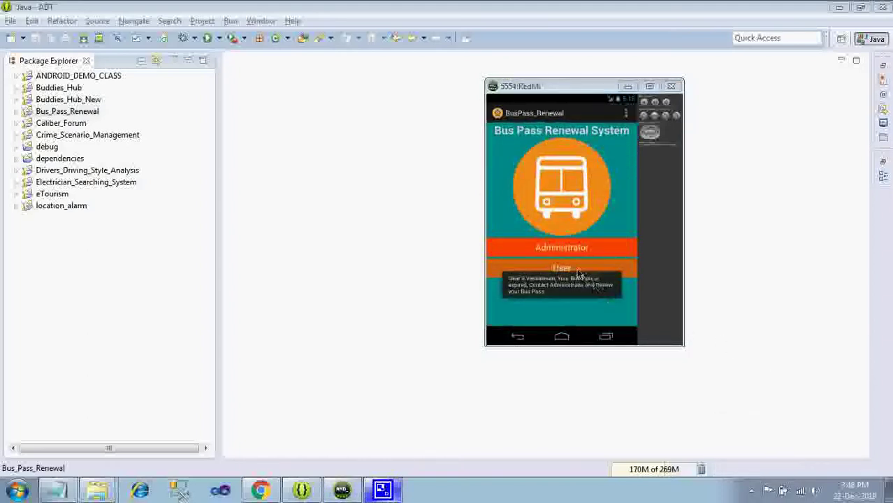
pyautogui.click(578, 274)
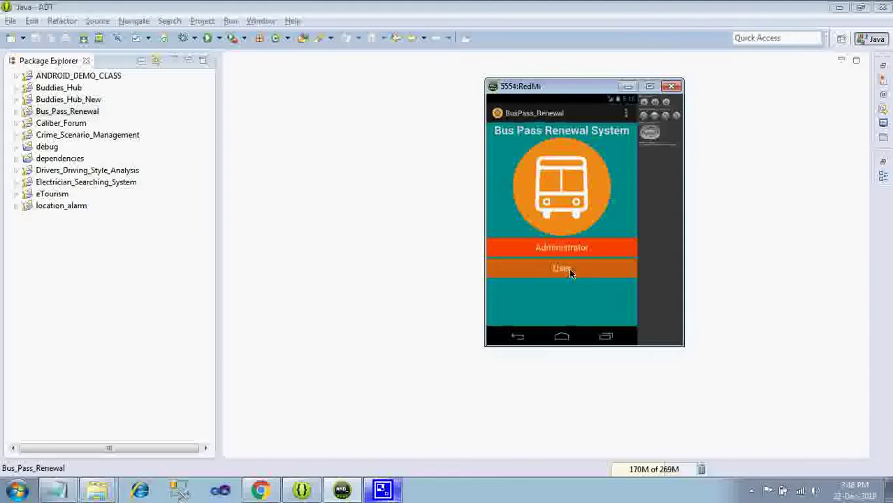
# - Open the User Registration form and enter the new user's name, username, mobile number and address
pyautogui.click(570, 272)
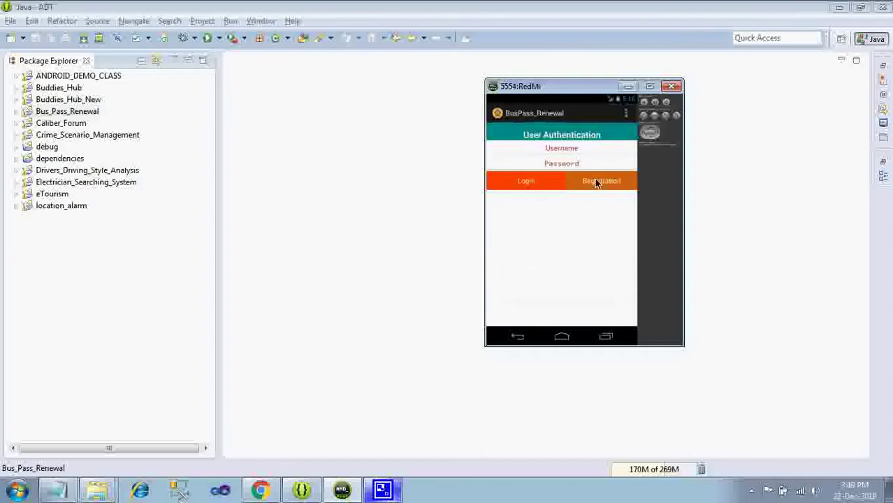
pyautogui.click(596, 181)
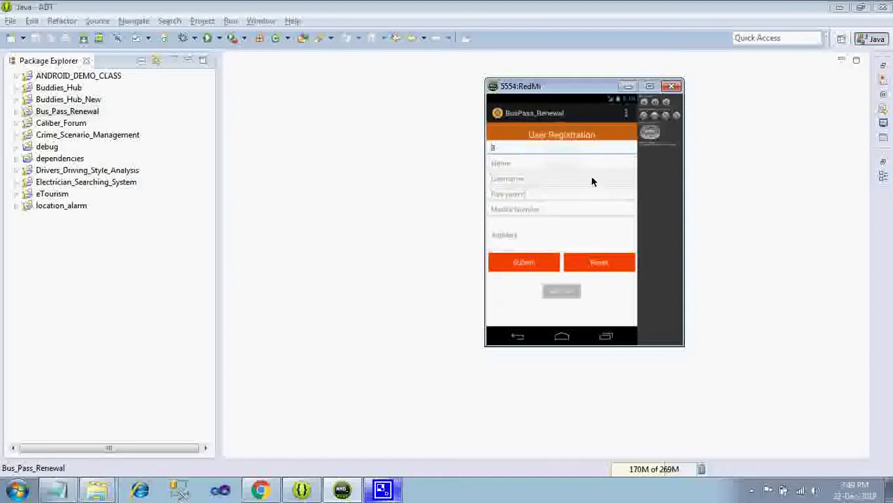
pyautogui.click(513, 164)
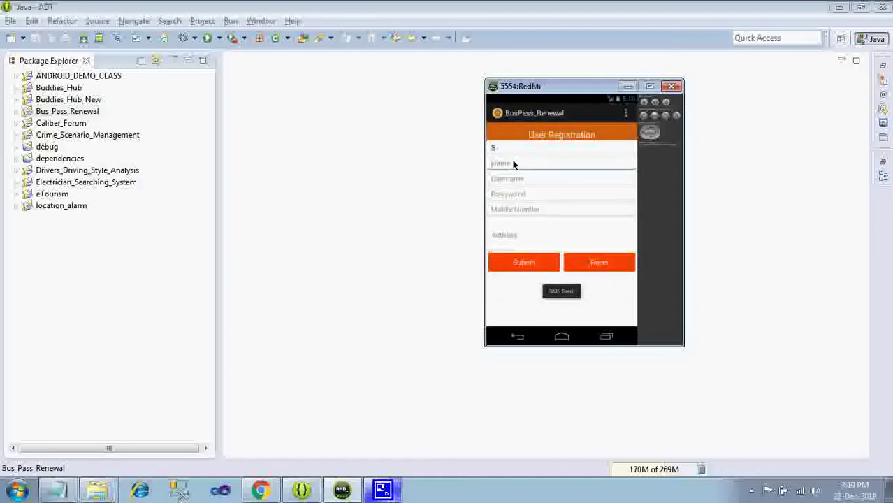
pyautogui.write('Th')
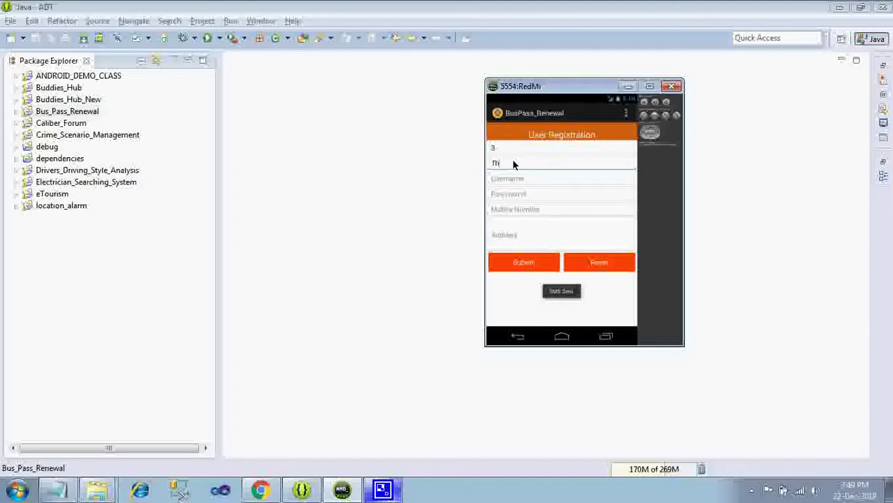
pyautogui.write('iganbari')
pyautogui.press('Tab')
pyautogui.write('thi')
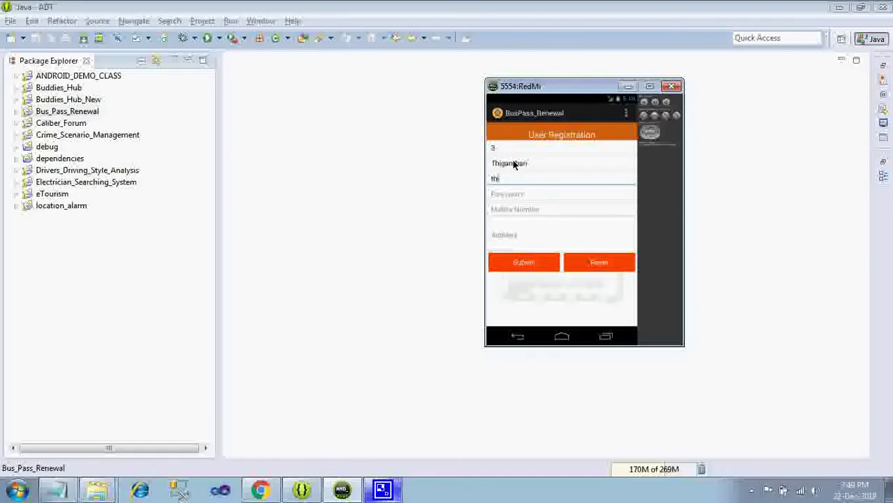
pyautogui.write('gambari')
pyautogui.press('Tab')
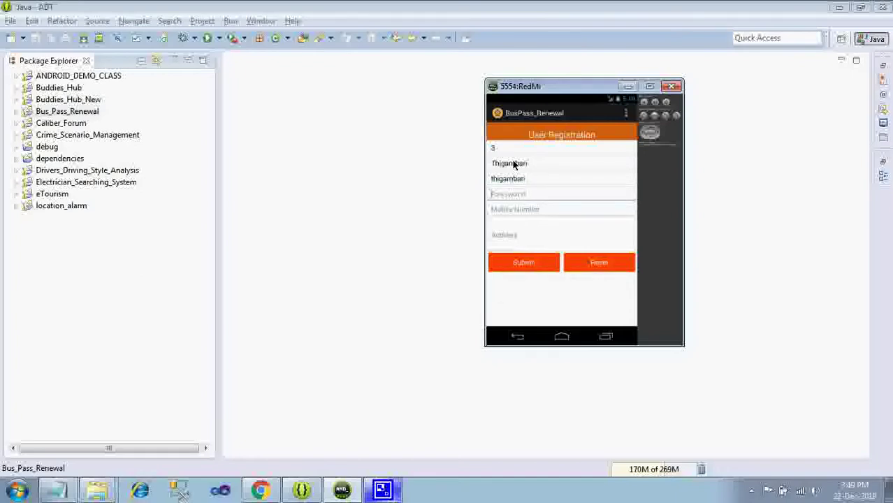
pyautogui.write('thigambari')
pyautogui.press('Tab')
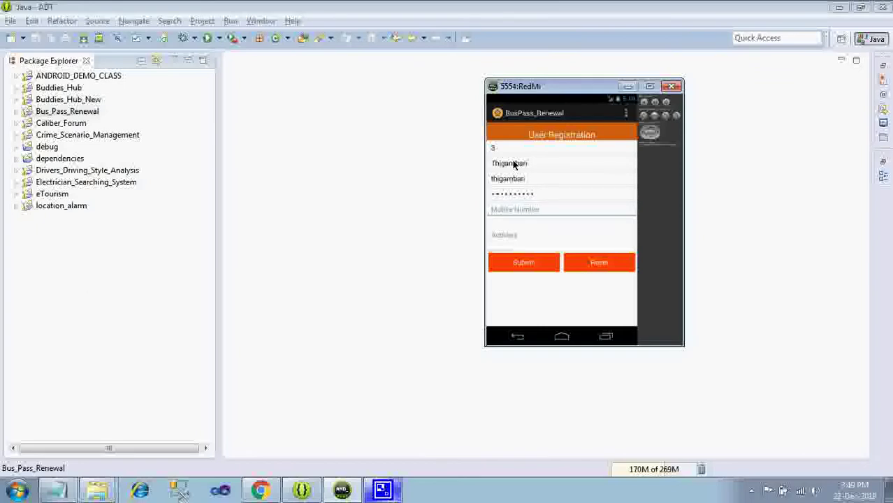
pyautogui.press('Tab')
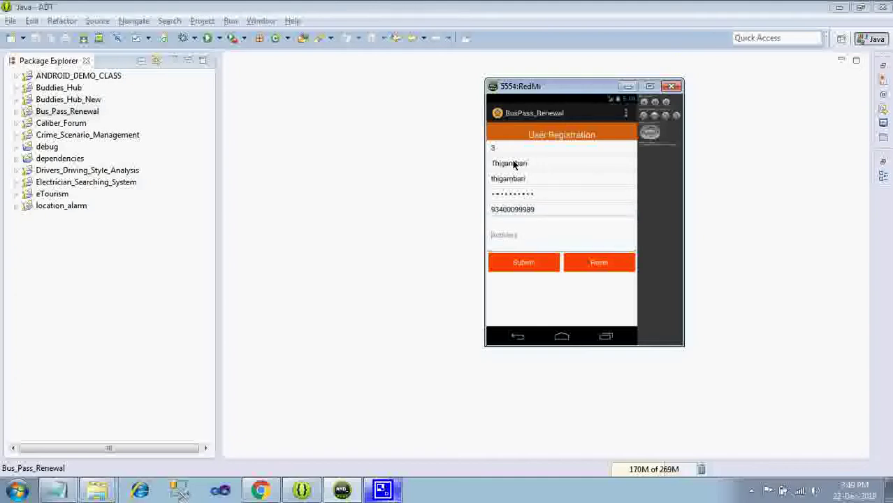
pyautogui.write('coimbatore')
# - Submit, remove an extra digit from the mobile number, resubmit, and confirm with the OTP
pyautogui.click(524, 263)
pyautogui.click(534, 214)
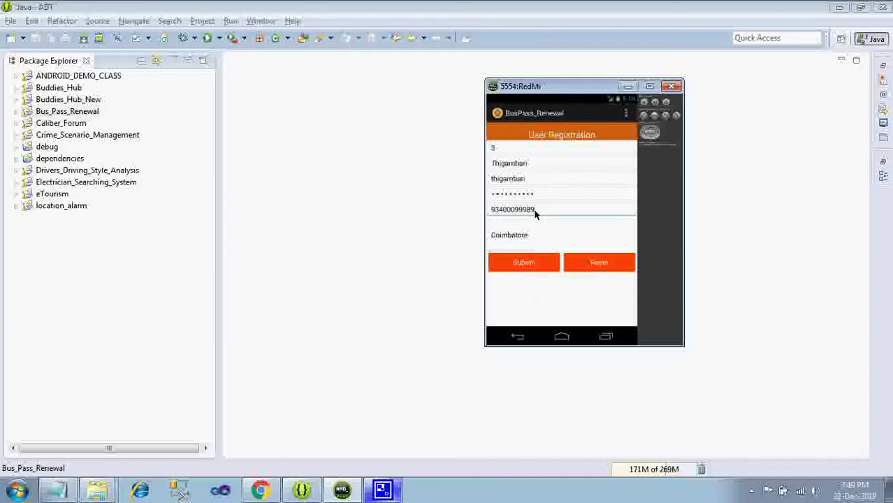
pyautogui.press('BackSpace')
pyautogui.click(536, 265)
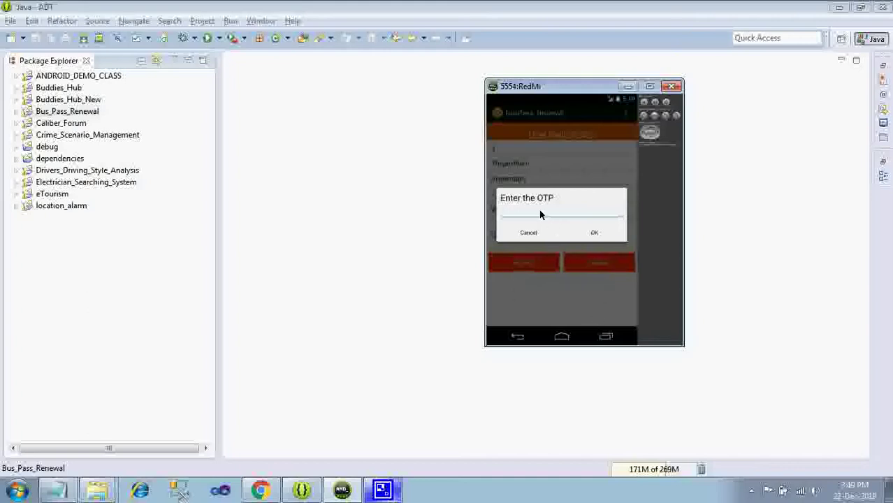
pyautogui.click(594, 233)
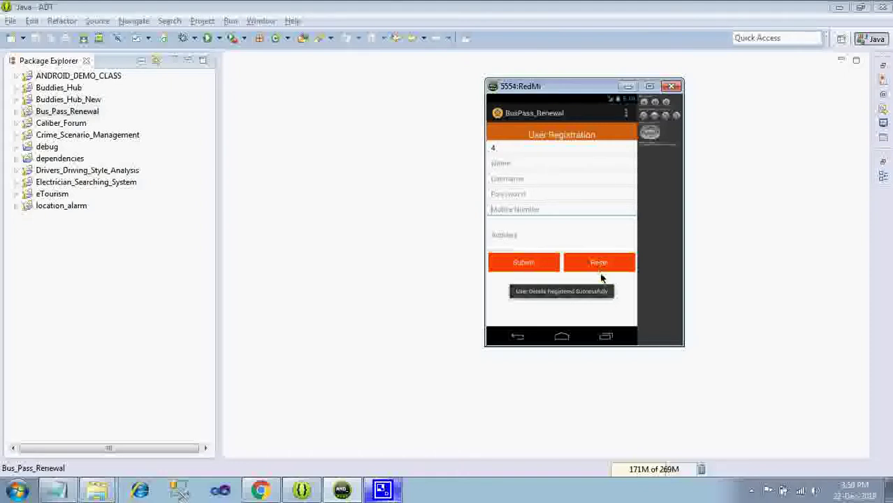
# - Back out to the start screen and log in as Administrator with the admin password
pyautogui.click(521, 337)
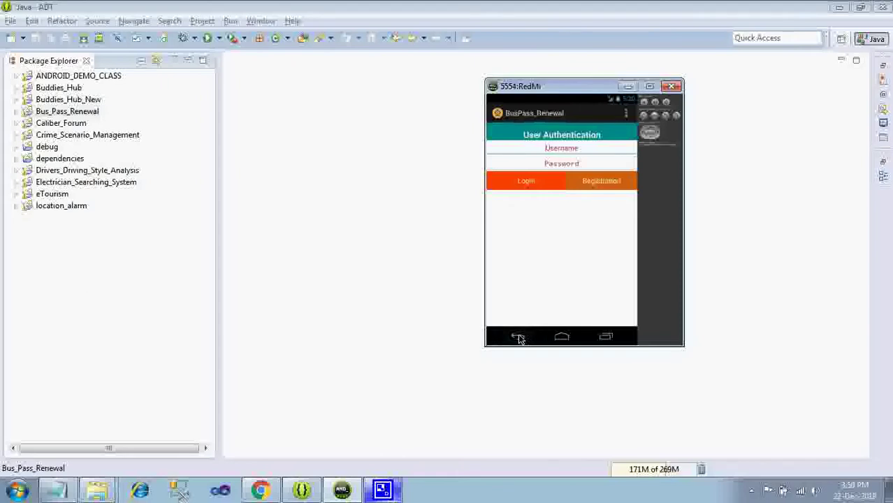
pyautogui.click(518, 338)
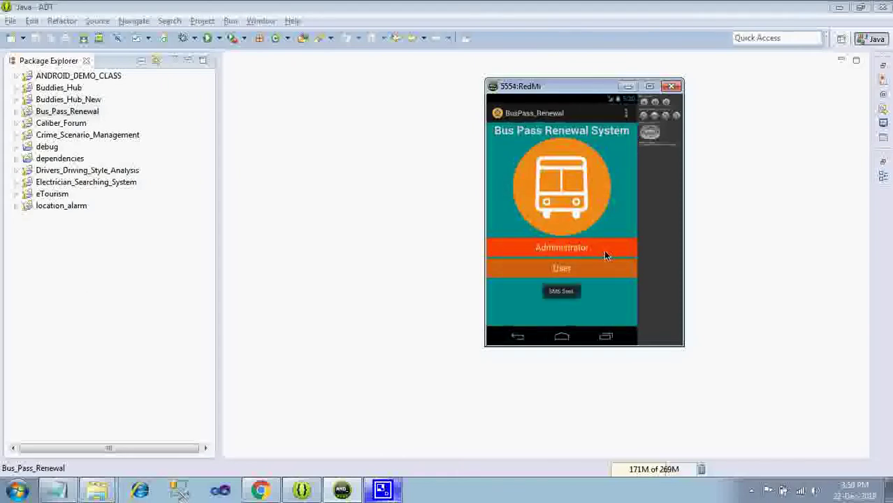
pyautogui.click(571, 247)
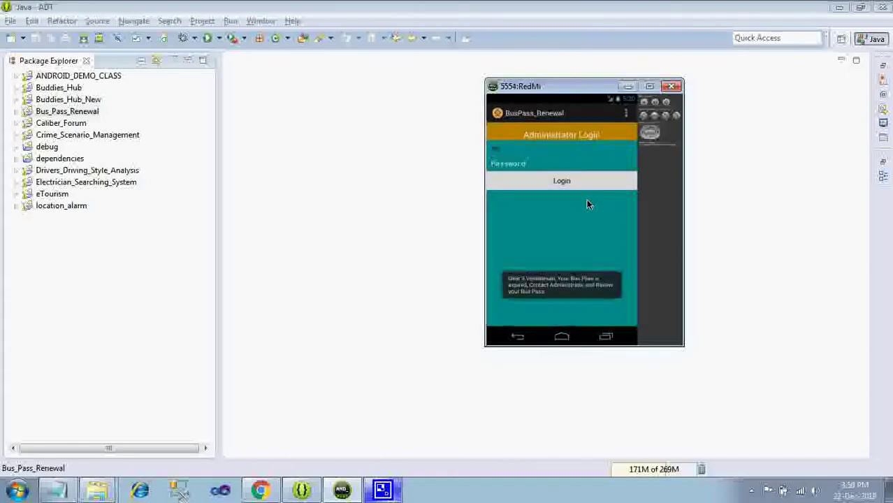
pyautogui.press('Tab')
pyautogui.write('admin')
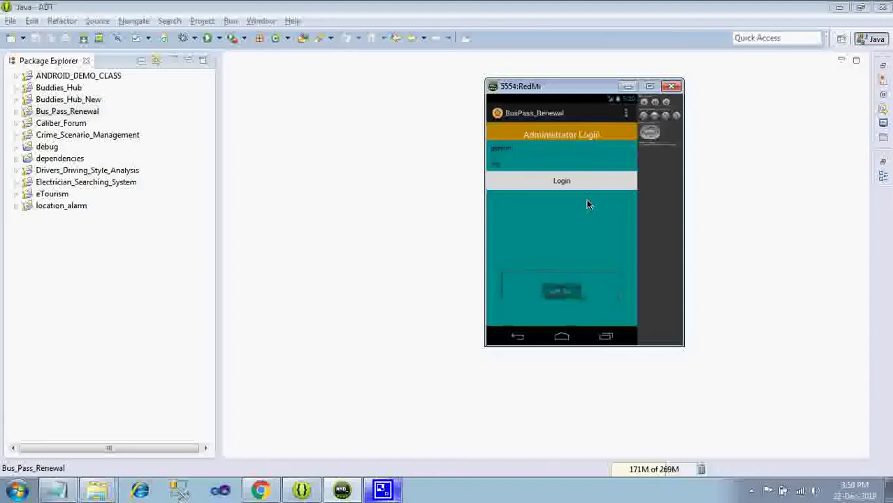
pyautogui.click(543, 179)
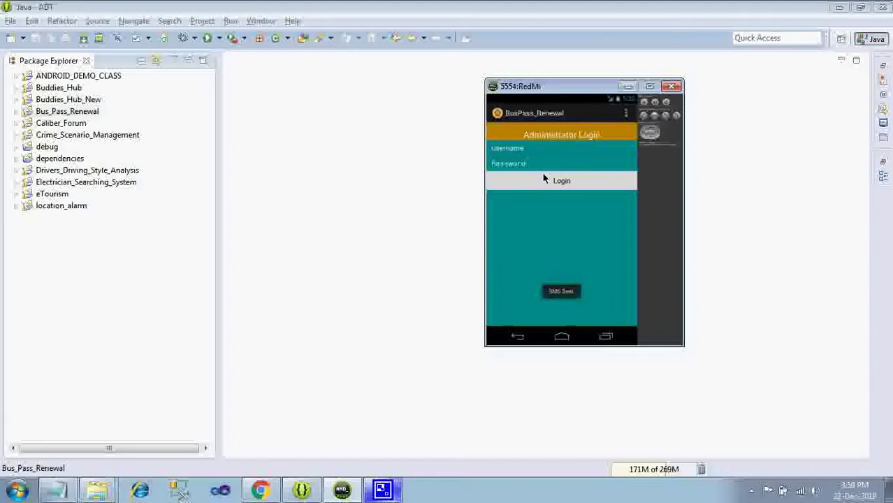
# - Dismiss the recorder tray menu and return to the emulator window
pyautogui.click(751, 490)
pyautogui.rightClick(771, 433)
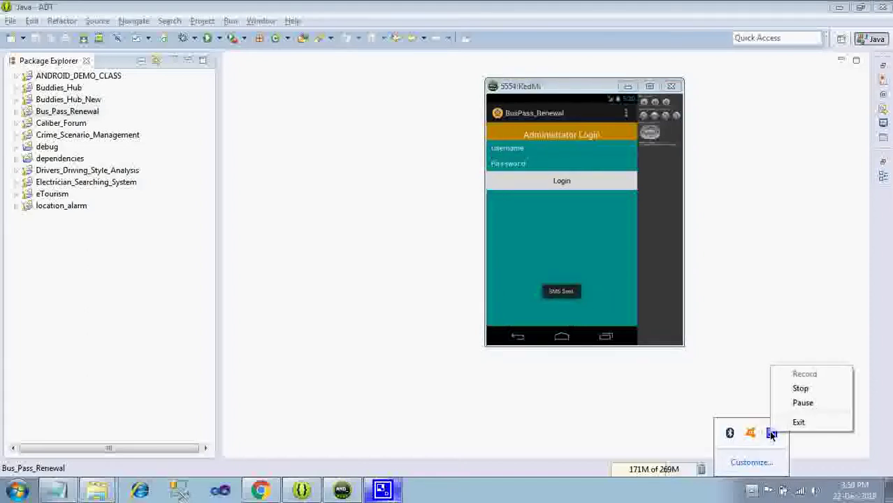
pyautogui.click(580, 259)
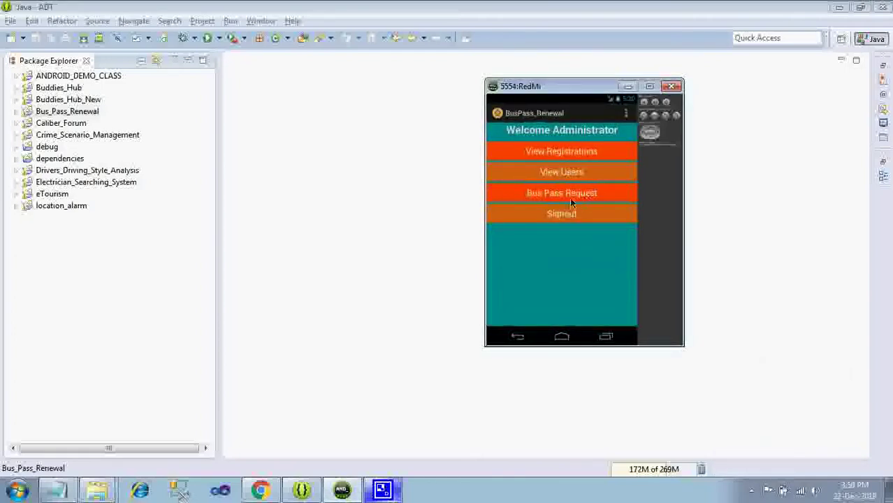
# - Open View Registrations, select the pending entry, and approve it with YES
pyautogui.click(541, 151)
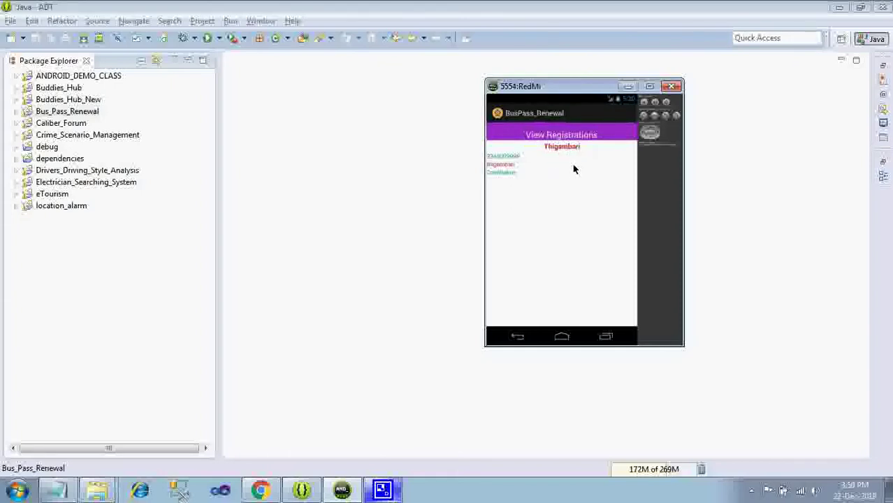
pyautogui.click(573, 162)
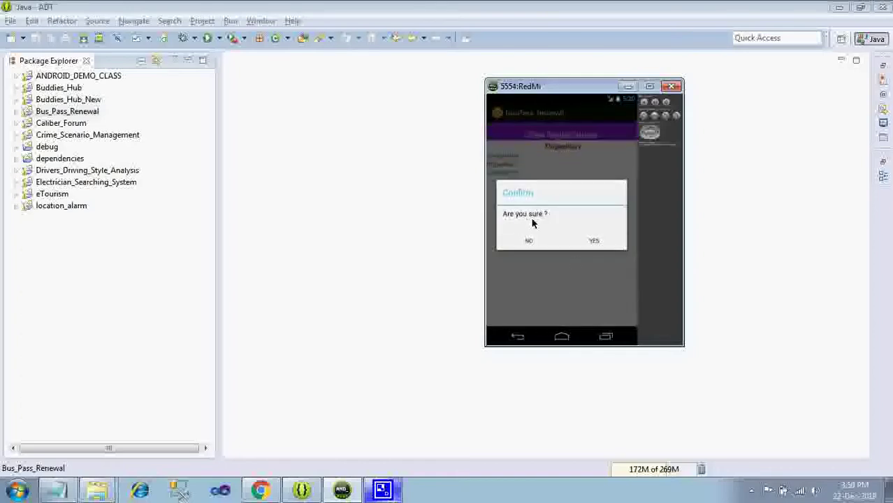
pyautogui.click(594, 241)
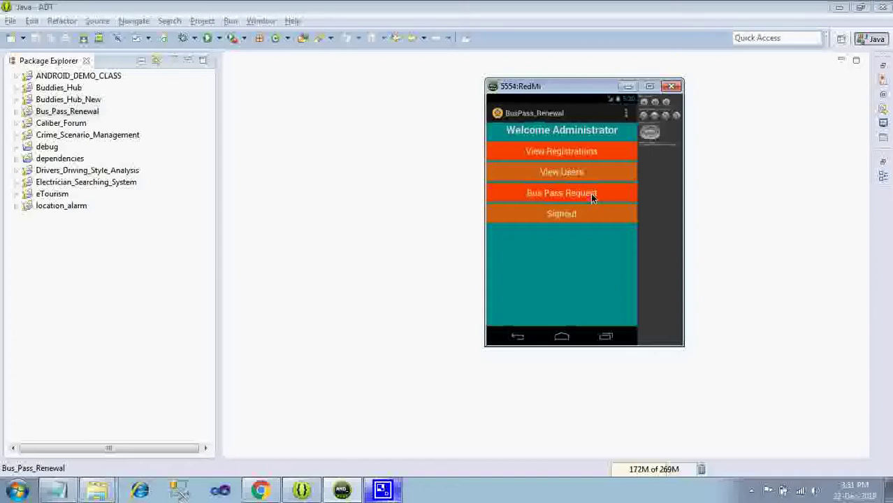
# - View the Bus Pass Request applicants list, then go back to the administrator menu
pyautogui.click(590, 193)
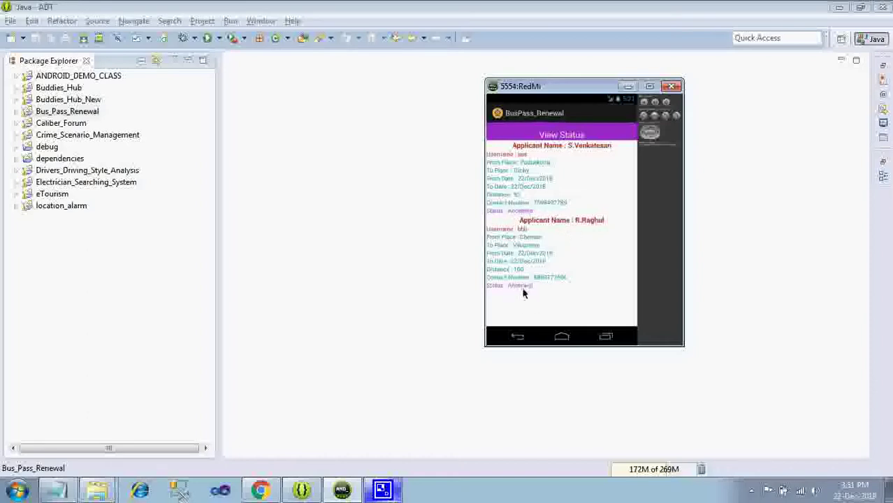
pyautogui.click(519, 337)
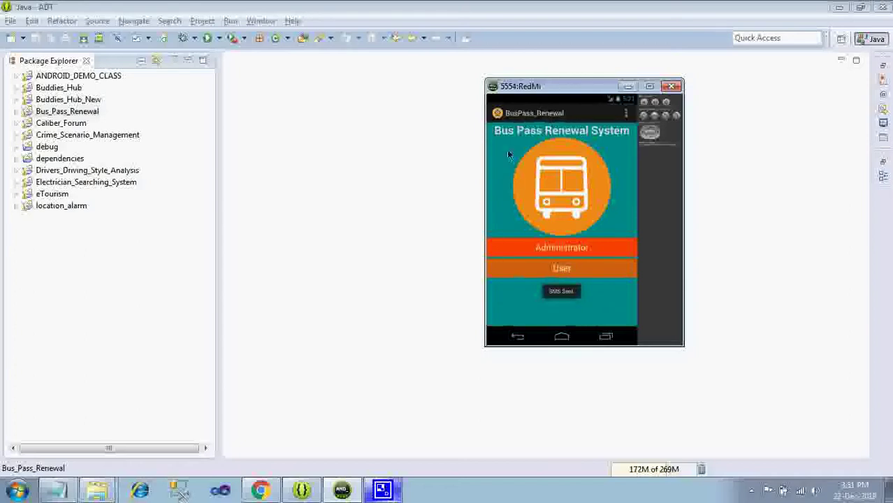
# - Log in on the User screen with the account's username and password
pyautogui.click(568, 268)
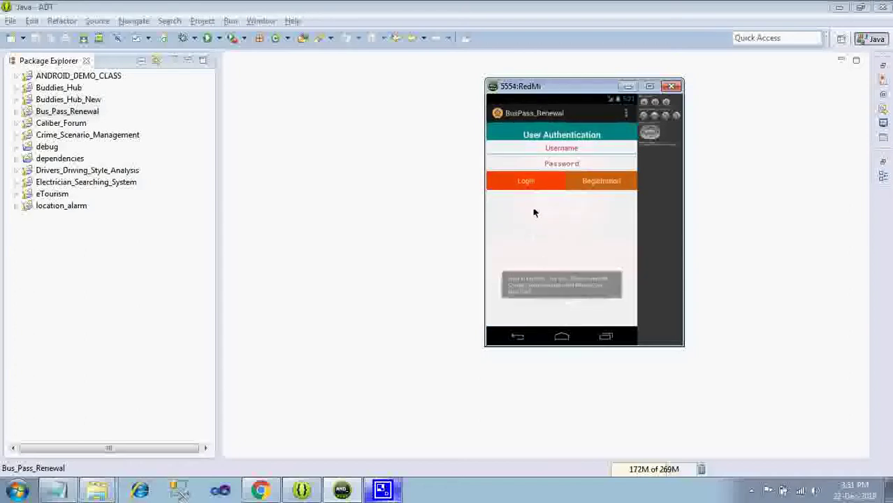
pyautogui.click(556, 149)
pyautogui.write('ragambari')
pyautogui.press('Tab')
pyautogui.write('1212121212')
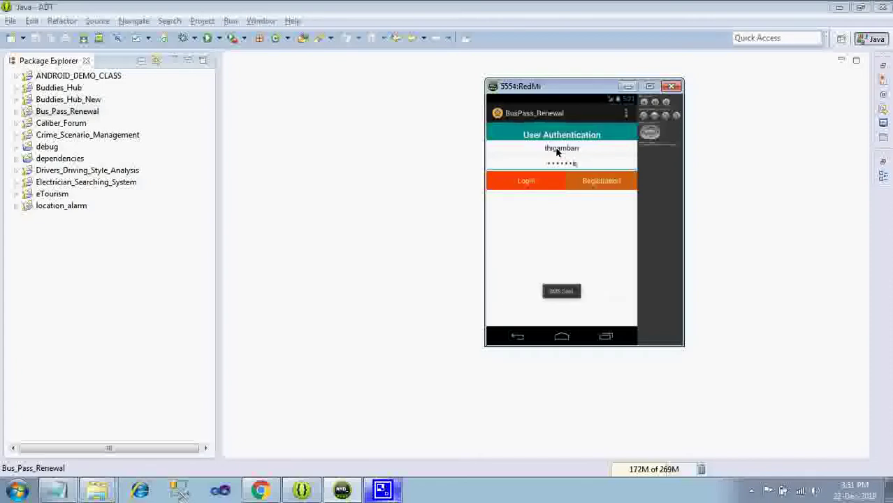
pyautogui.click(527, 180)
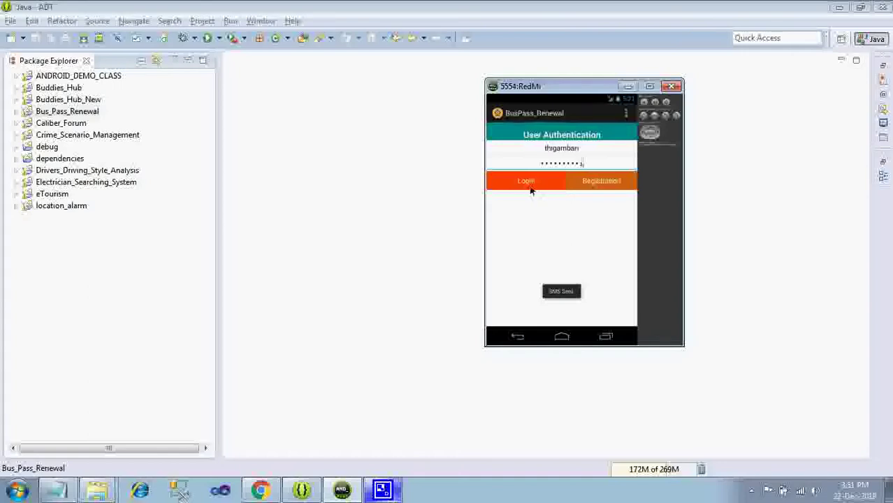
pyautogui.click(527, 181)
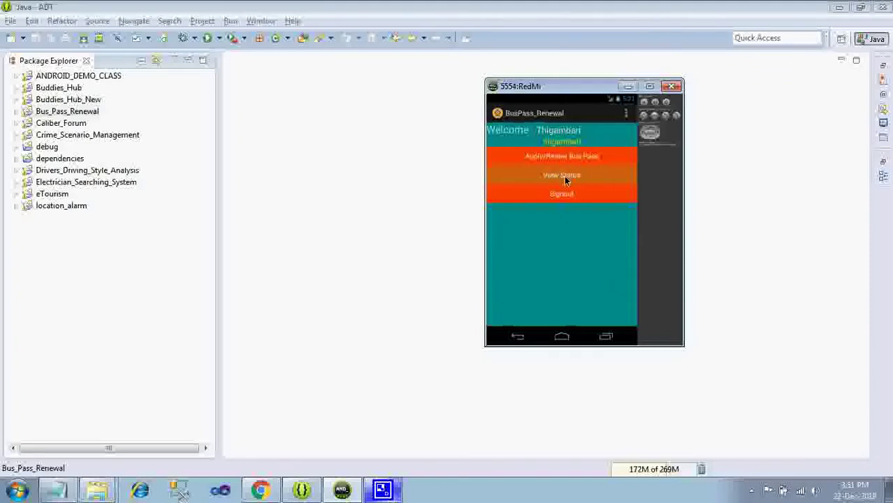
pyautogui.click(749, 491)
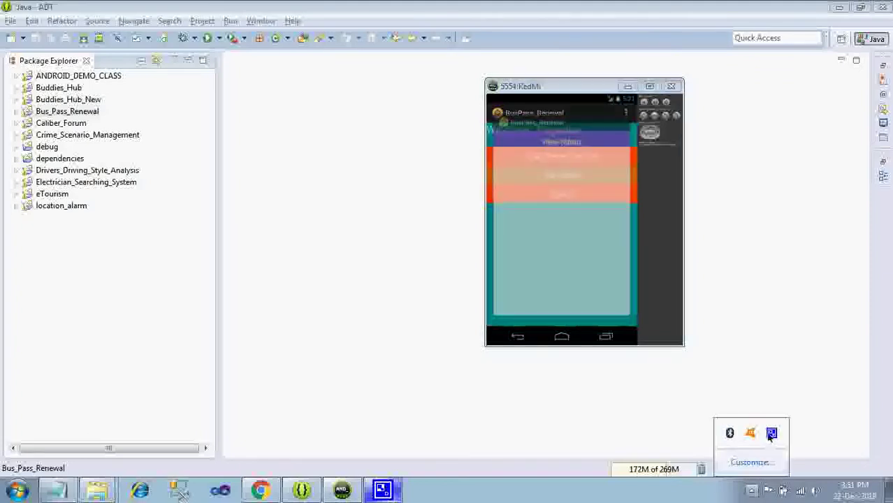
pyautogui.click(566, 238)
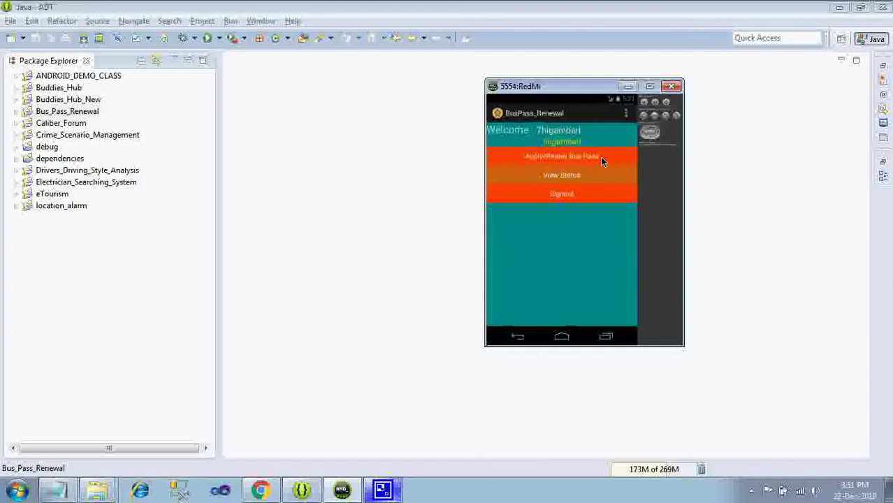
# - On Apply/Renew Bus Pass, enter the applicant name, From Place Gandhipuram, To Place Chitra Airport
pyautogui.click(600, 156)
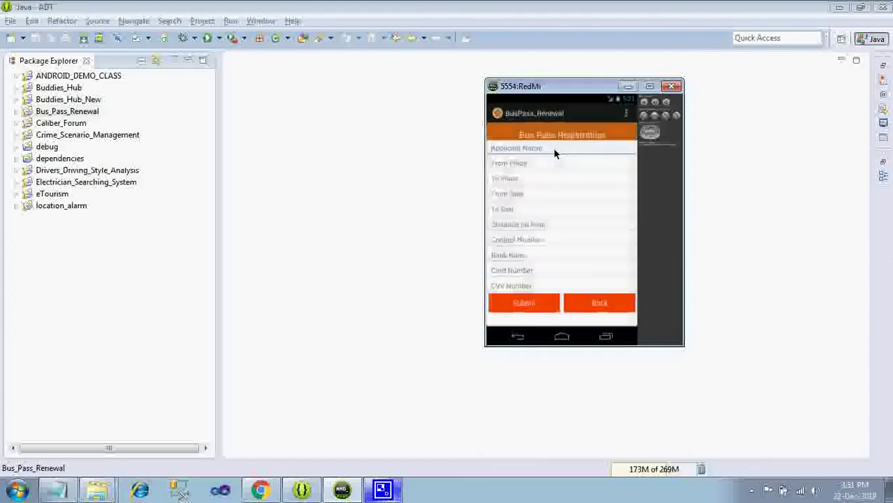
pyautogui.write('THI')
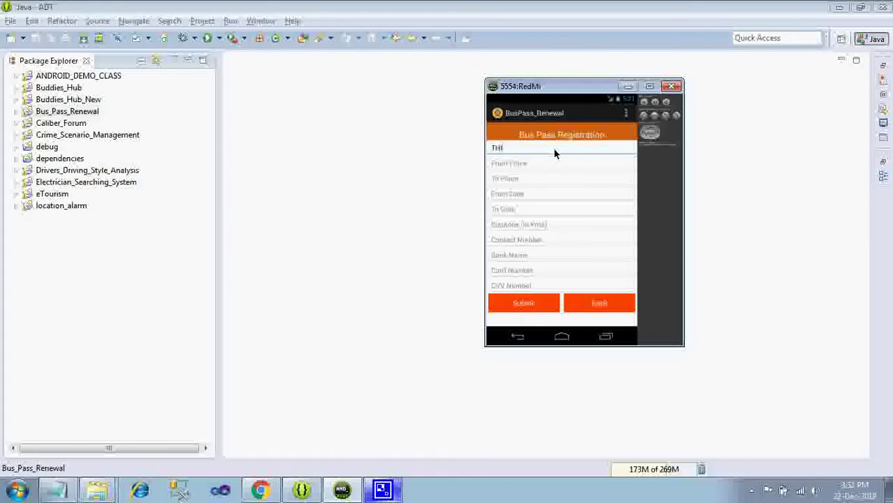
pyautogui.write('GAMBARI')
pyautogui.press('Tab')
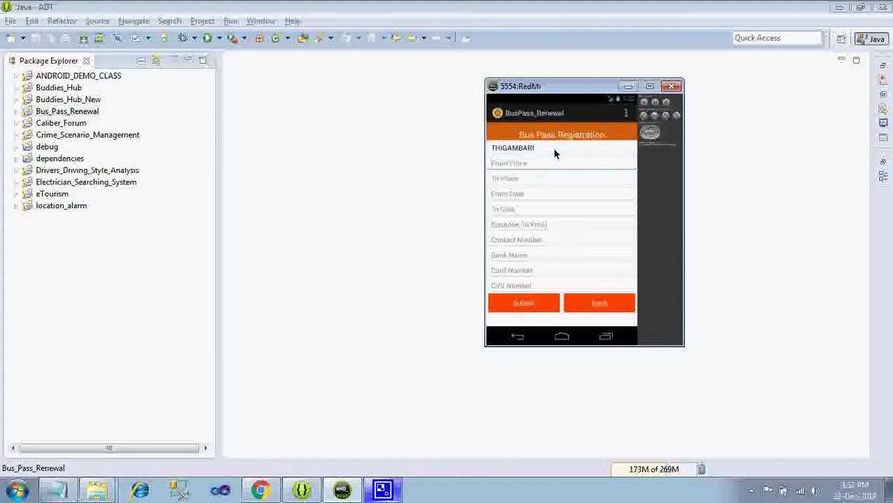
pyautogui.write('Gandhipuram')
pyautogui.press('Tab')
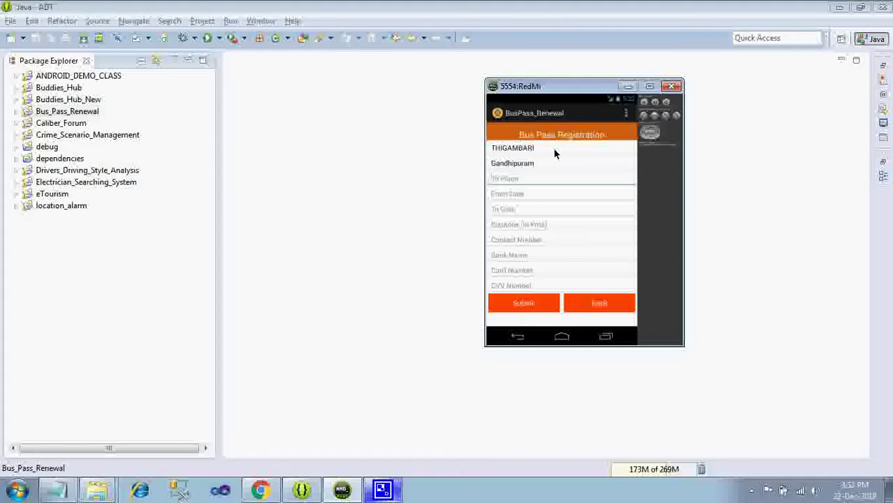
pyautogui.write('Chitra Airport')
pyautogui.press('Tab')
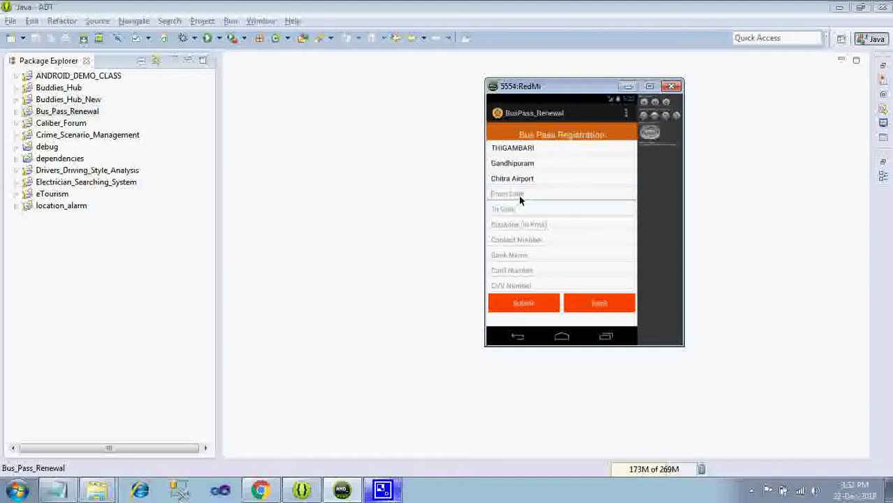
# - Pick From Date 22/Dec/2018 and To Date 22/Feb/2019 in the date pickers
pyautogui.click(519, 200)
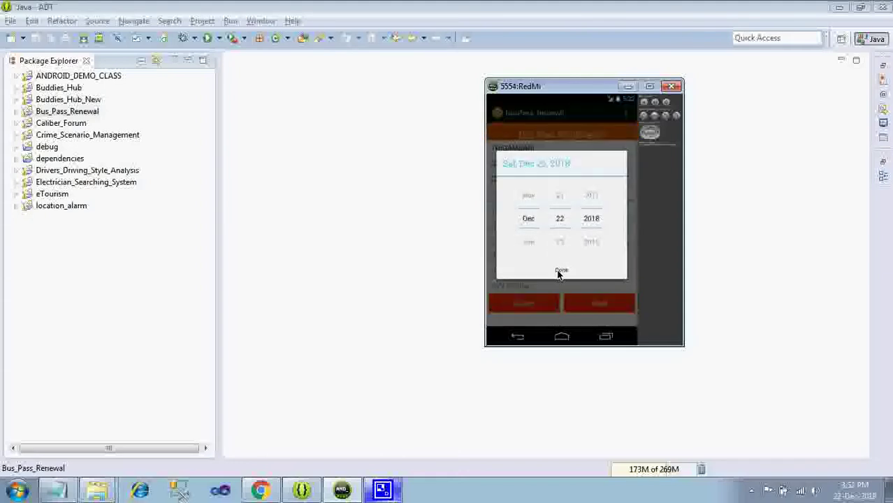
pyautogui.click(560, 272)
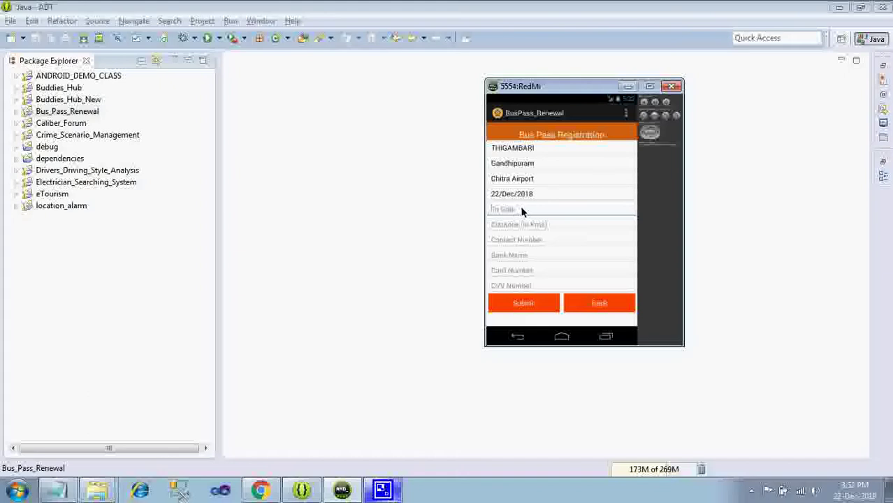
pyautogui.click(522, 211)
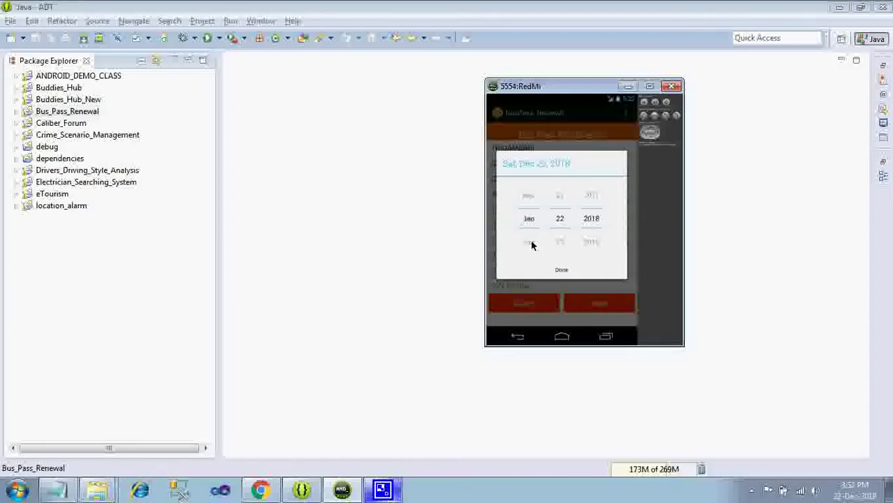
pyautogui.click(531, 244)
pyautogui.click(531, 231)
pyautogui.click(531, 220)
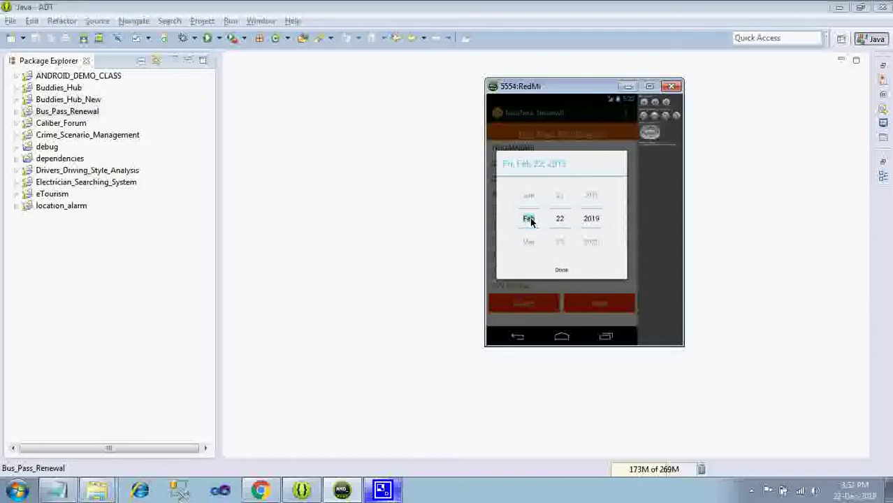
pyautogui.moveTo(530, 221)
pyautogui.mouseDown()
pyautogui.moveTo(526, 203)
pyautogui.moveTo(526, 253)
pyautogui.moveTo(536, 236)
pyautogui.mouseUp()
pyautogui.click(562, 271)
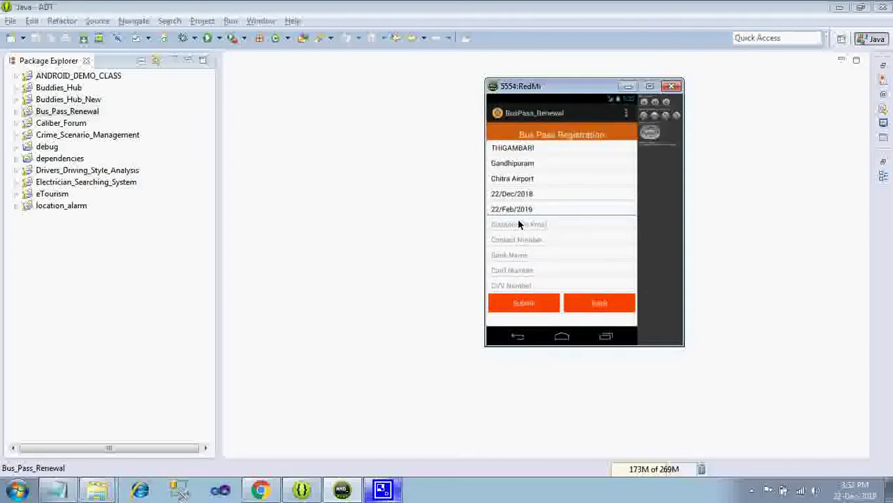
# - Enter distance 10, bank Canara Bank, the card number and CVV, then submit the application
pyautogui.click(518, 224)
pyautogui.write('10')
pyautogui.press('Tab')
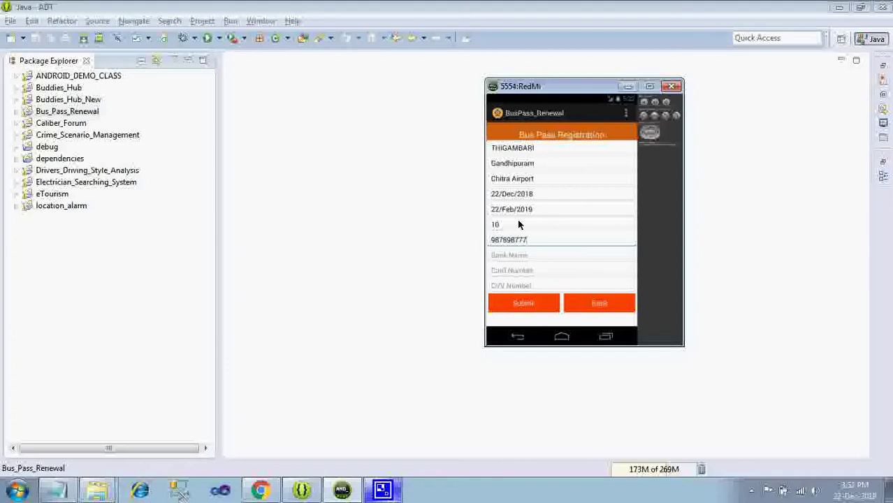
pyautogui.press('Tab')
pyautogui.write('Canara Bank')
pyautogui.press('Tab')
pyautogui.write('9898777766665555')
pyautogui.press('Tab')
pyautogui.write('080')
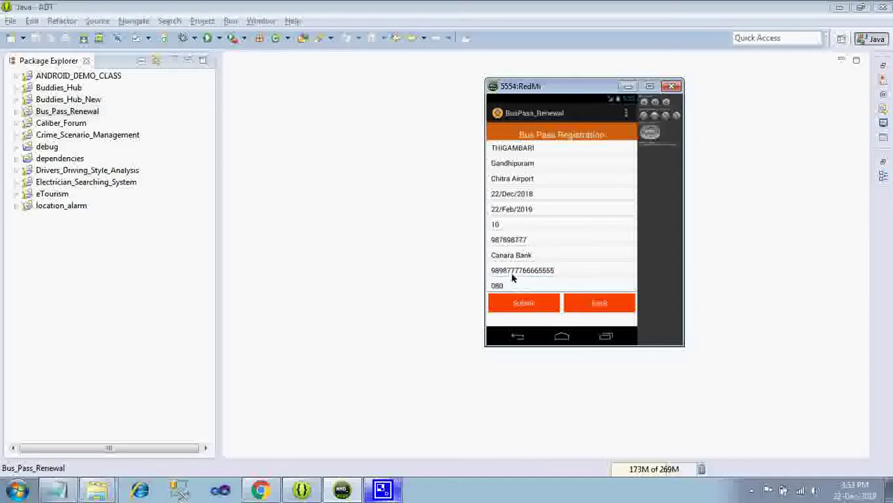
pyautogui.click(518, 305)
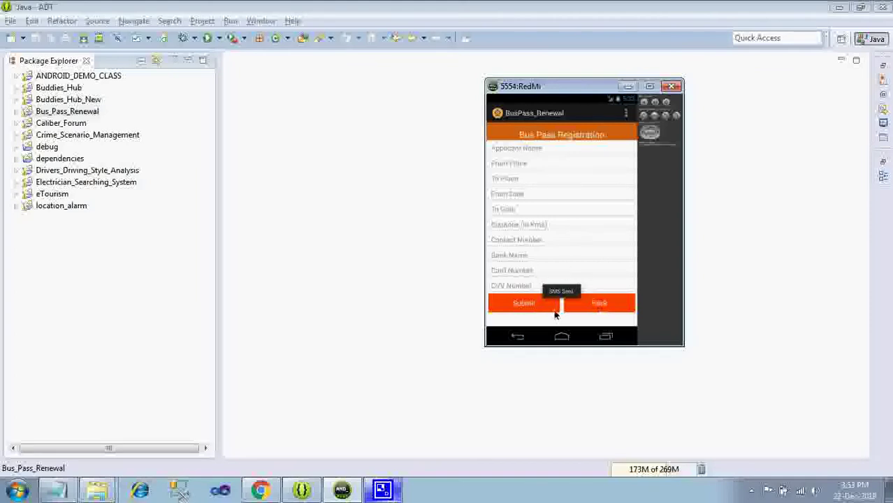
# - Resubmit the bus pass form, see the 'already in Progress' notice, and return to the Welcome menu
pyautogui.click(577, 302)
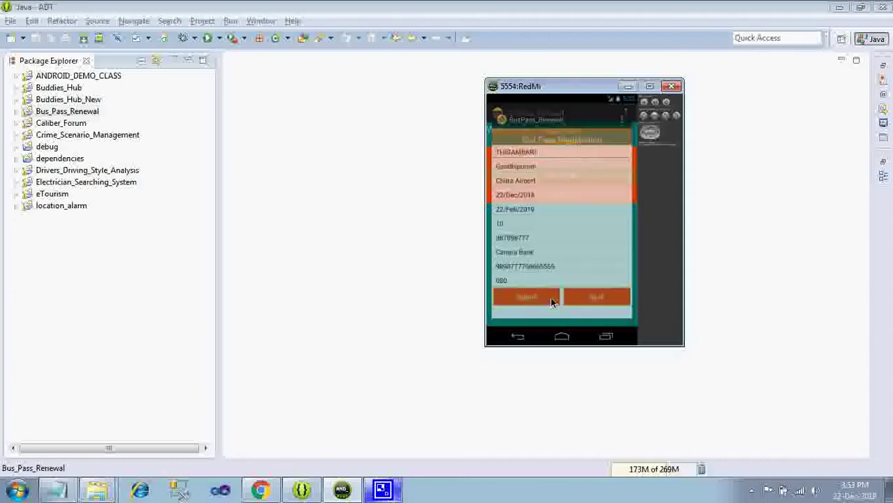
pyautogui.click(521, 302)
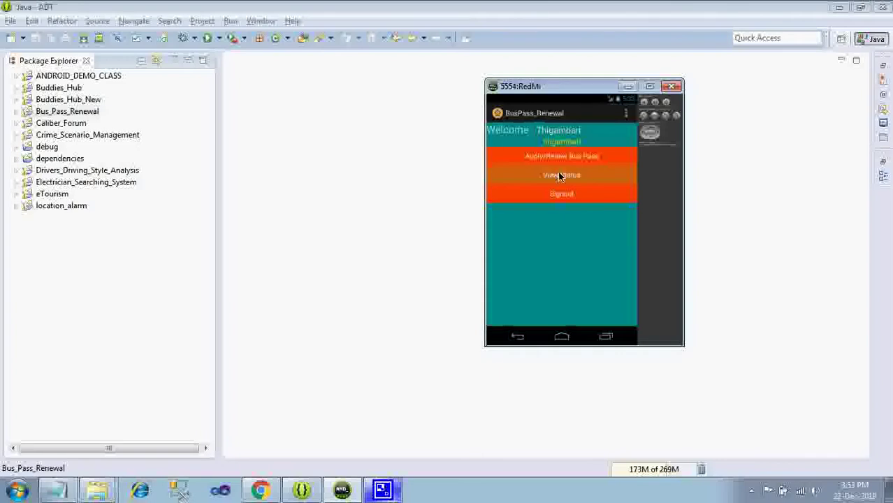
# - Confirm the application status reads Processing, then sign out to see the expiry SMS alert
pyautogui.click(560, 177)
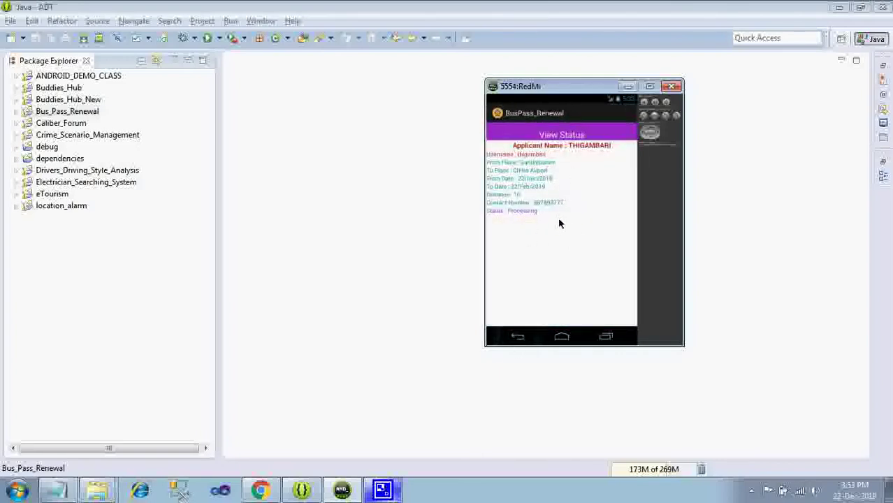
pyautogui.press('Escape')
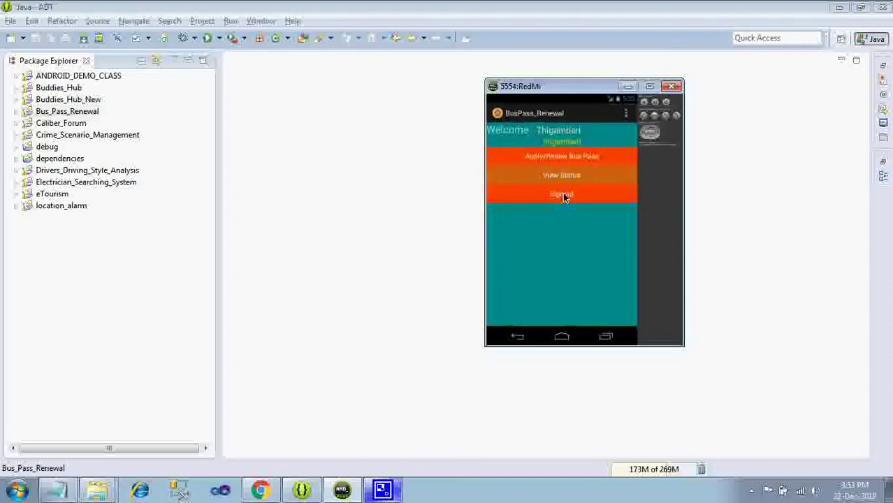
pyautogui.click(563, 195)
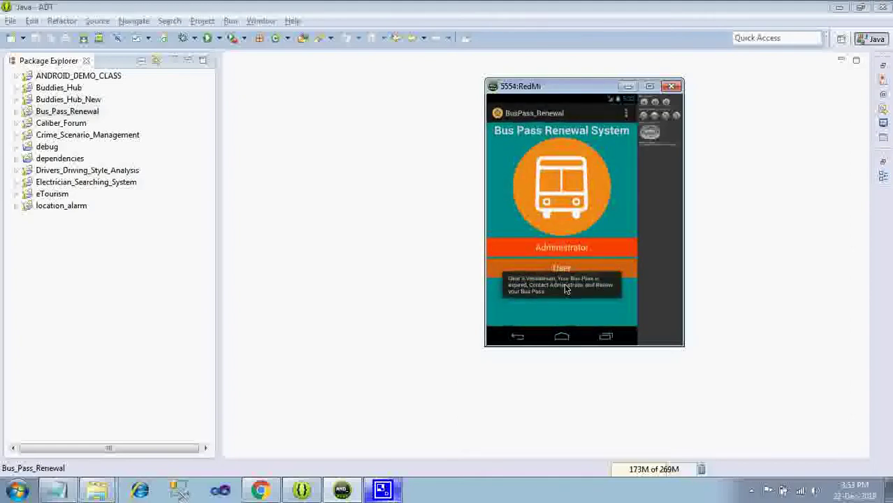
# - Log in on the Administrator Login screen with the admin username and password
pyautogui.click(564, 283)
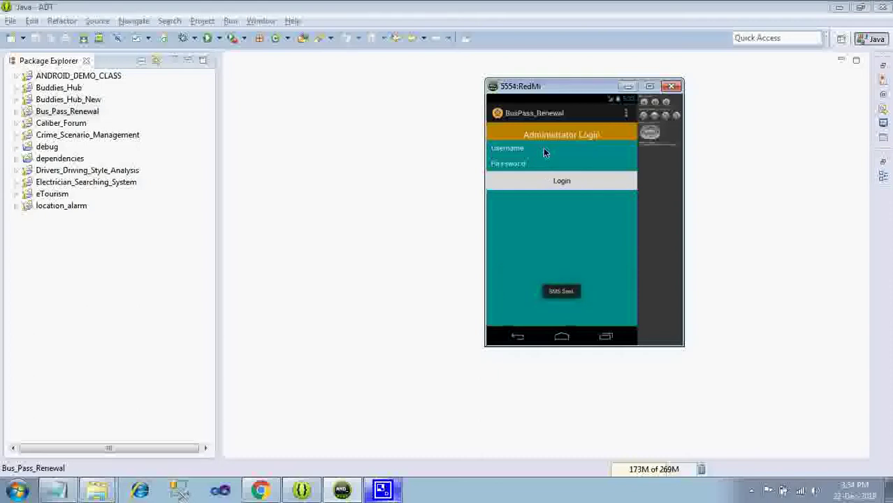
pyautogui.write('adm')
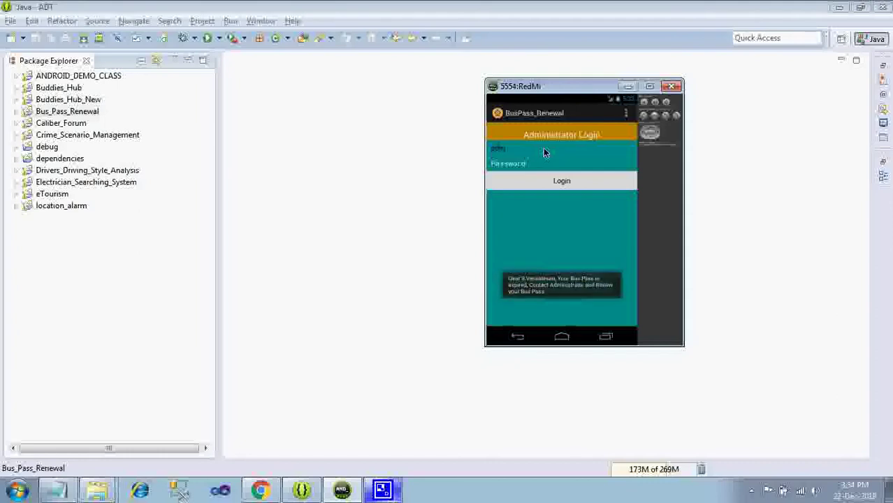
pyautogui.write('in')
pyautogui.press('Tab')
pyautogui.write('admin')
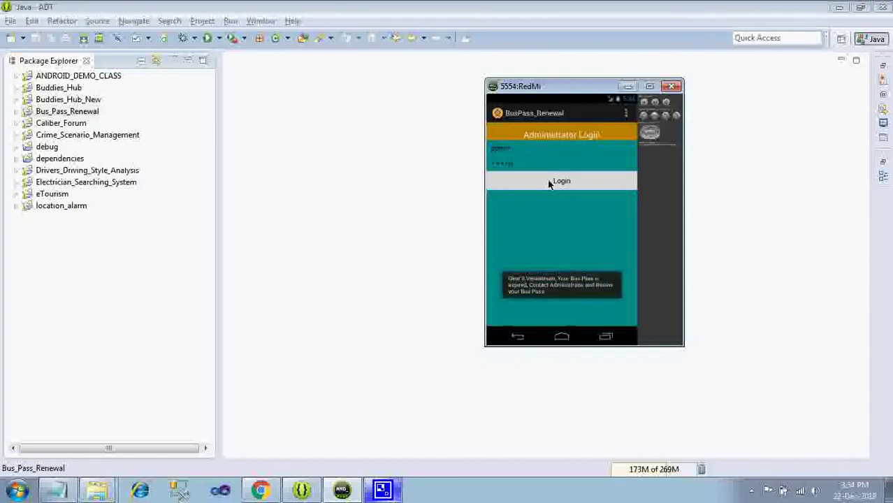
pyautogui.click(549, 183)
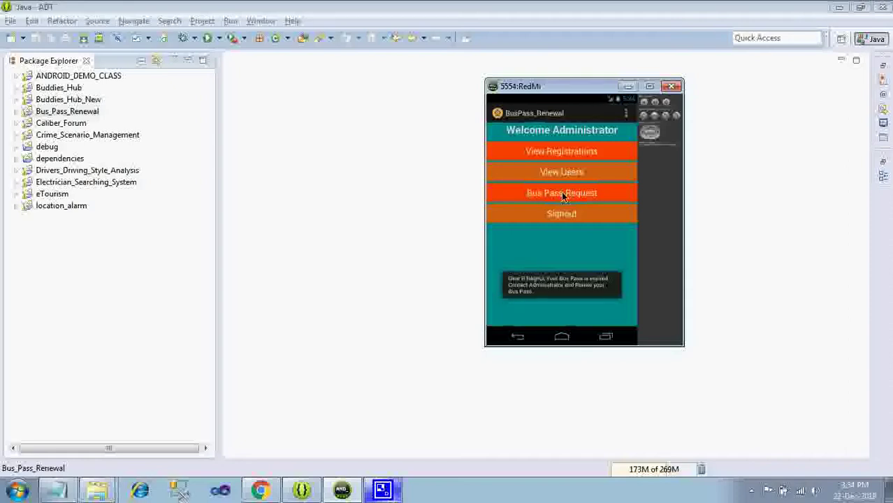
# - Accept the first applicant's bus pass request by choosing YES in the Confirm dialog
pyautogui.click(542, 192)
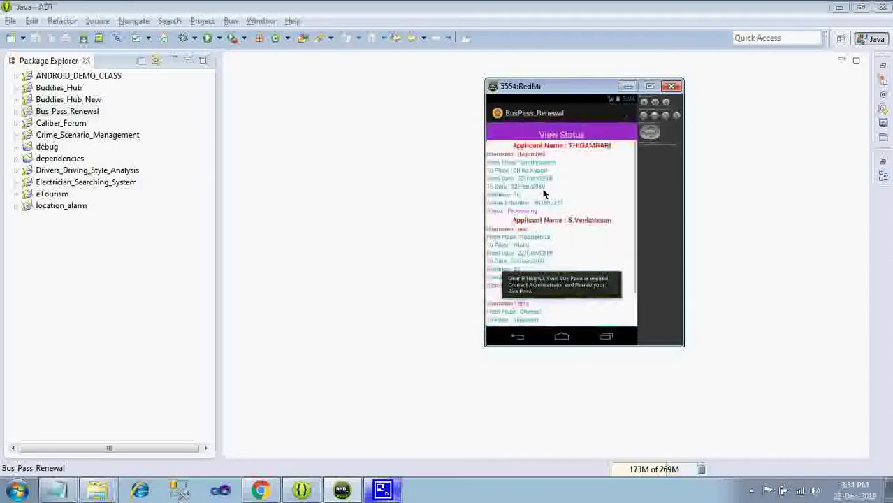
pyautogui.click(563, 155)
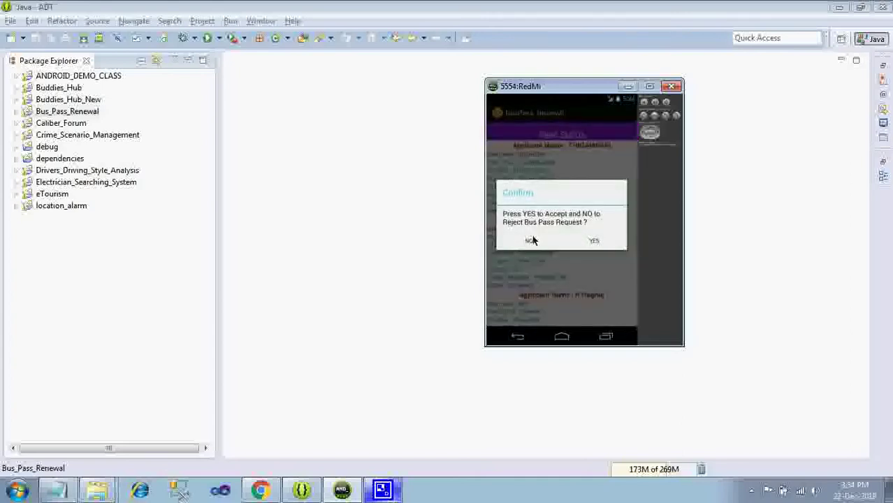
pyautogui.click(591, 242)
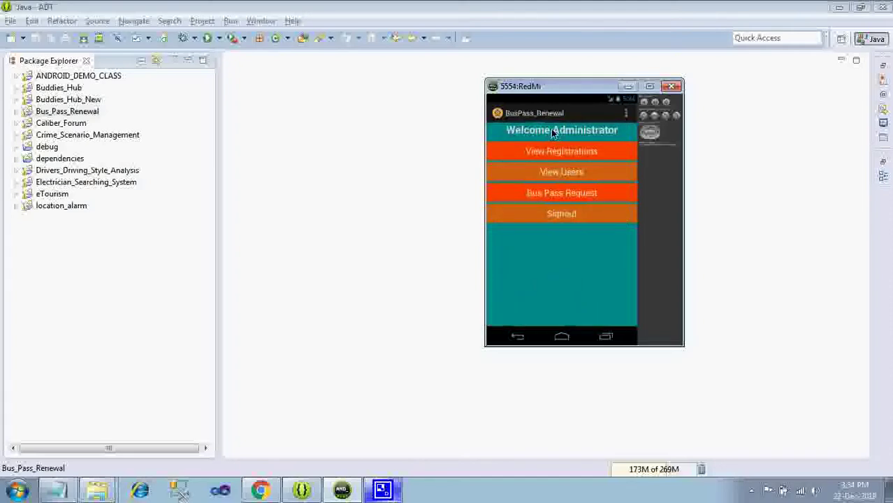
# - Sign out as administrator and log in as the regular user with their username and password
pyautogui.click(567, 213)
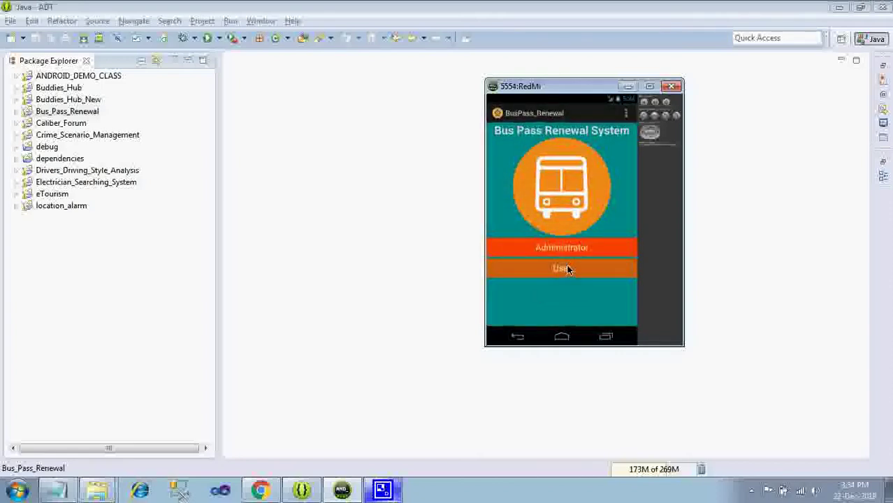
pyautogui.click(567, 269)
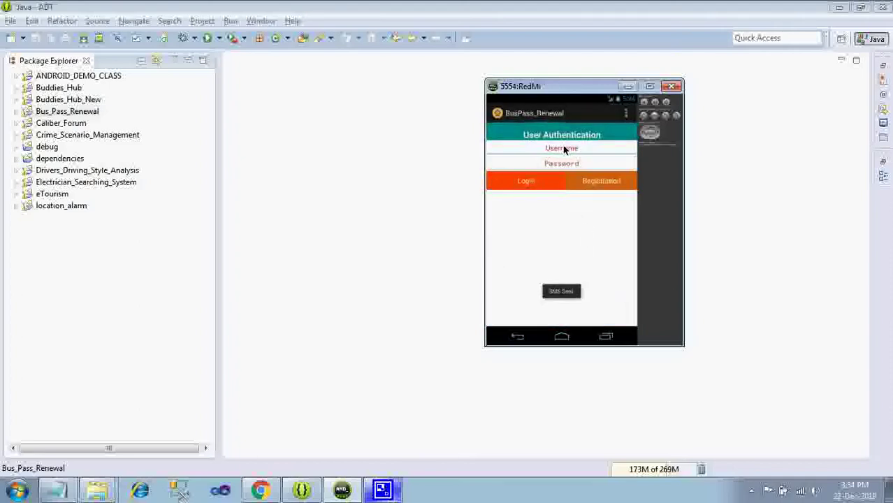
pyautogui.click(565, 148)
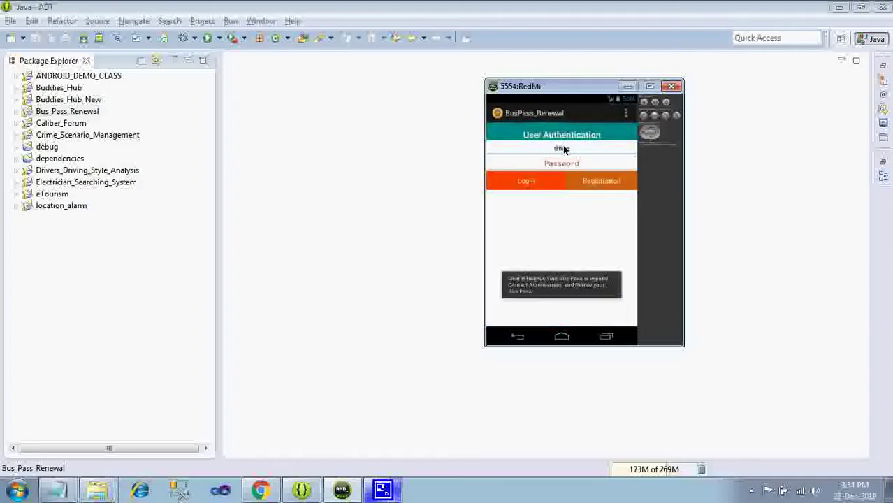
pyautogui.press('Tab')
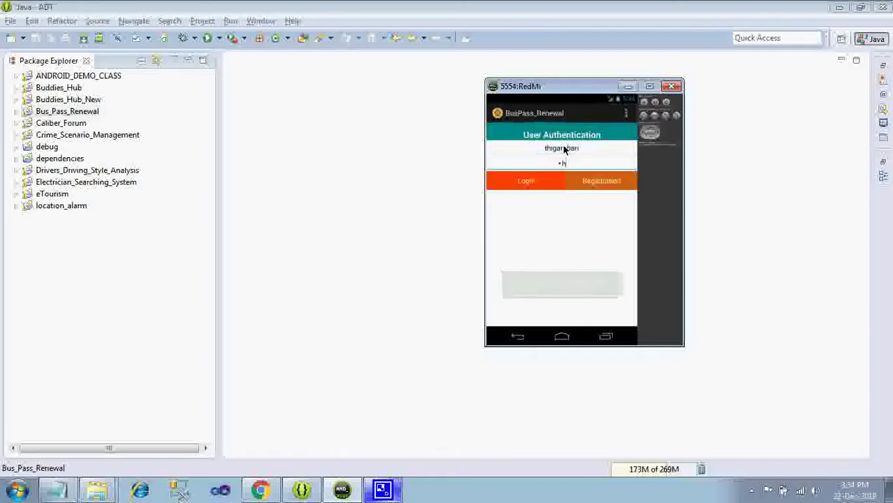
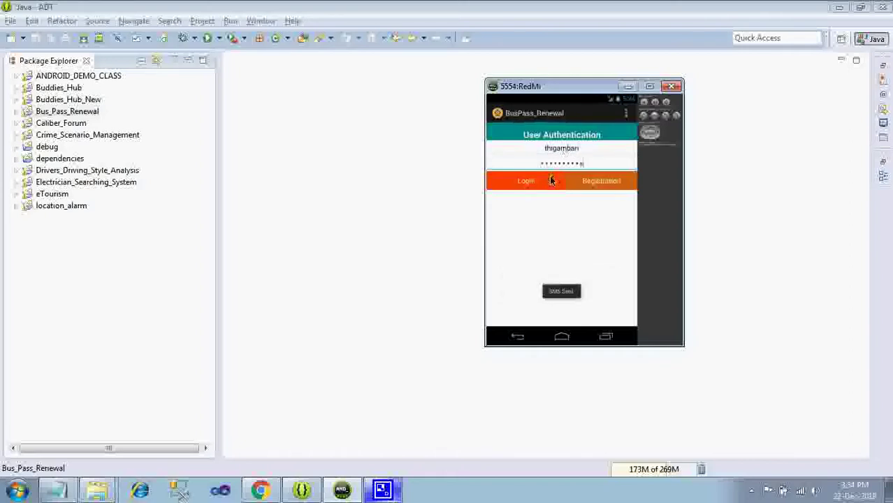
pyautogui.click(524, 183)
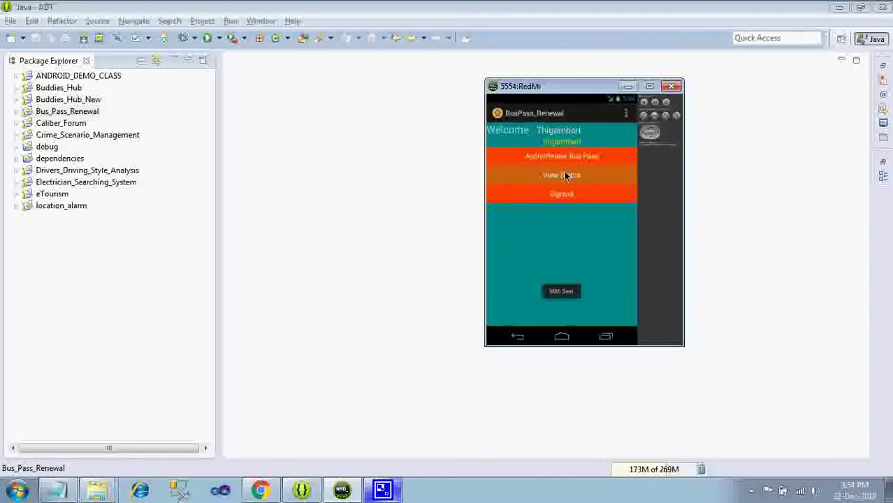
# - Open the renewal form and set the pass start date to 01/Jan/2019
pyautogui.click(586, 153)
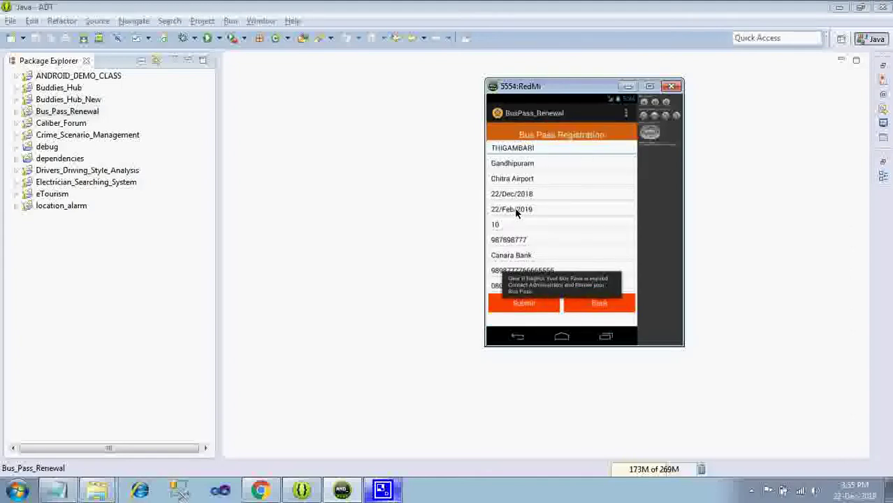
pyautogui.click(515, 211)
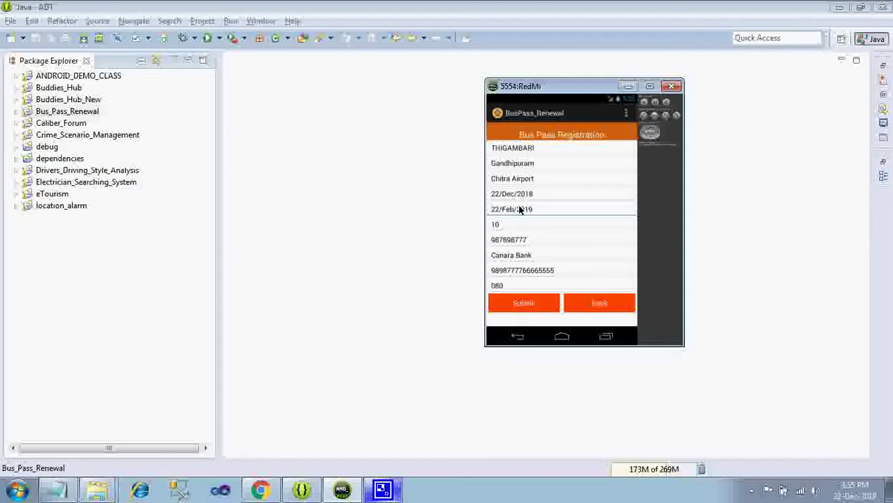
pyautogui.click(522, 194)
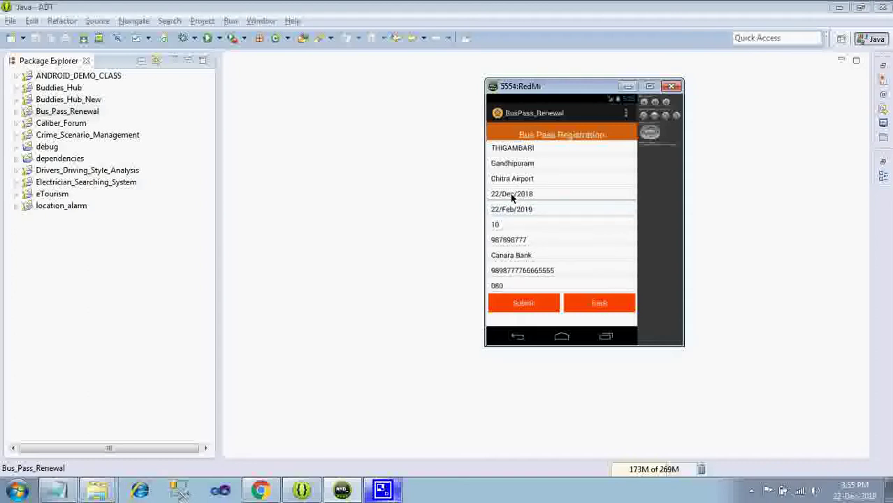
pyautogui.click(513, 191)
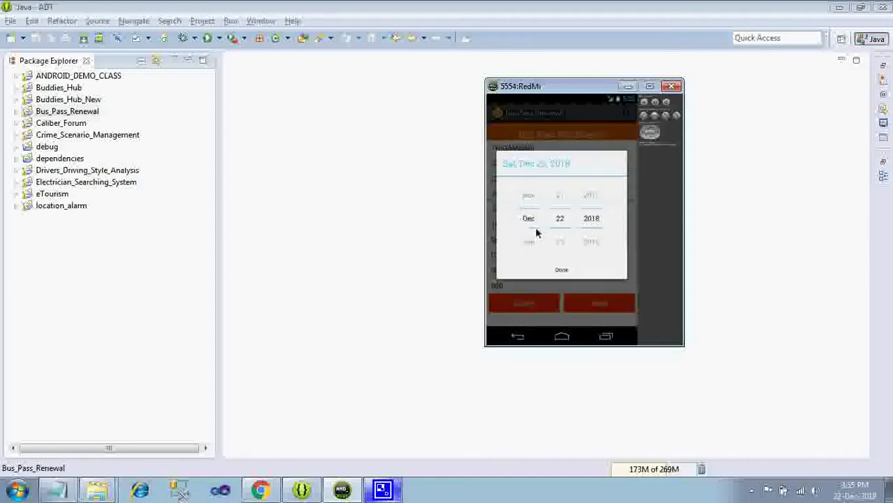
pyautogui.click(529, 242)
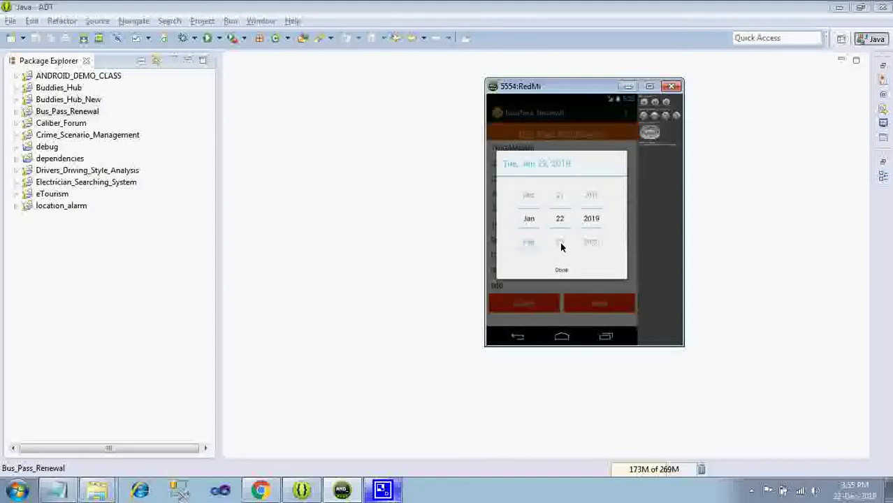
pyautogui.scroll(1, 566, 227)
pyautogui.moveTo(566, 208); pyautogui.dragTo(563, 234)
pyautogui.scroll(1, 561, 221)
pyautogui.click(563, 223)
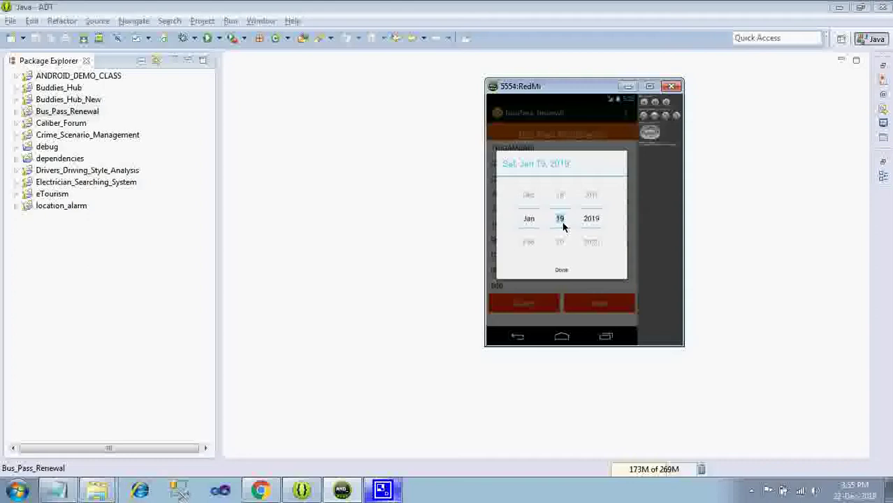
pyautogui.write('1')
pyautogui.click(568, 265)
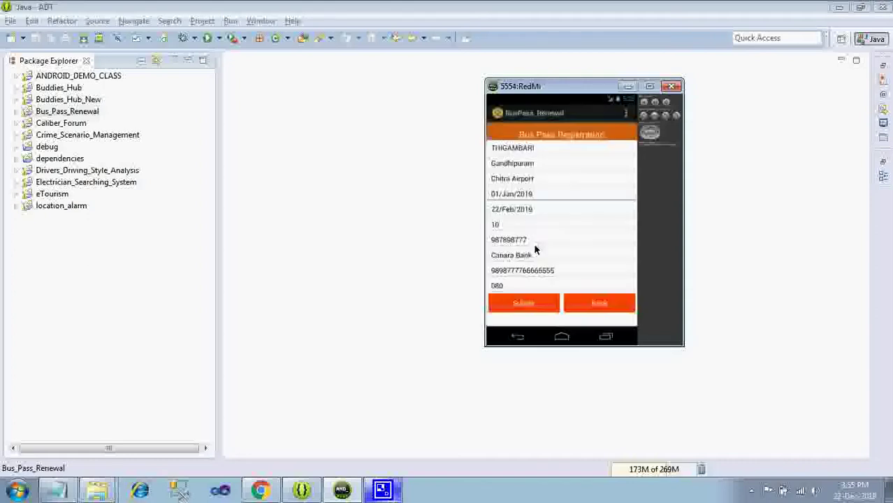
# - Set the end date to 01/Jun/2019 and submit, which is refused as already in progress
pyautogui.click(515, 210)
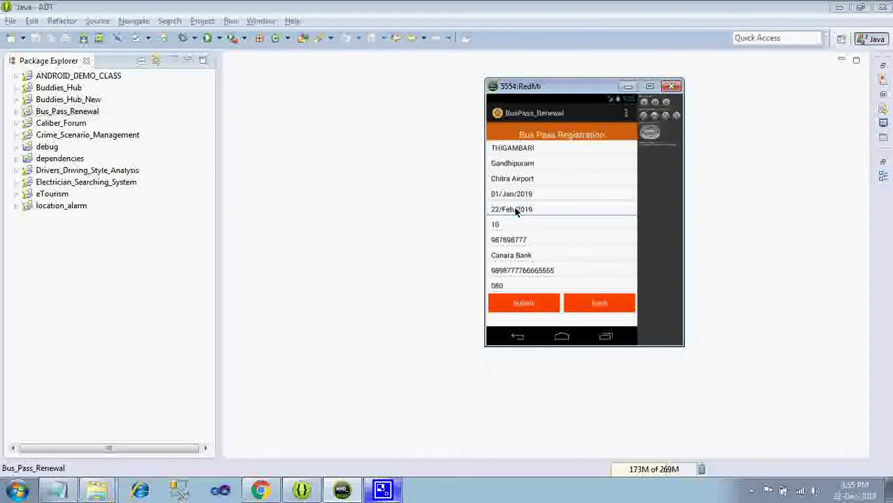
pyautogui.click(515, 210)
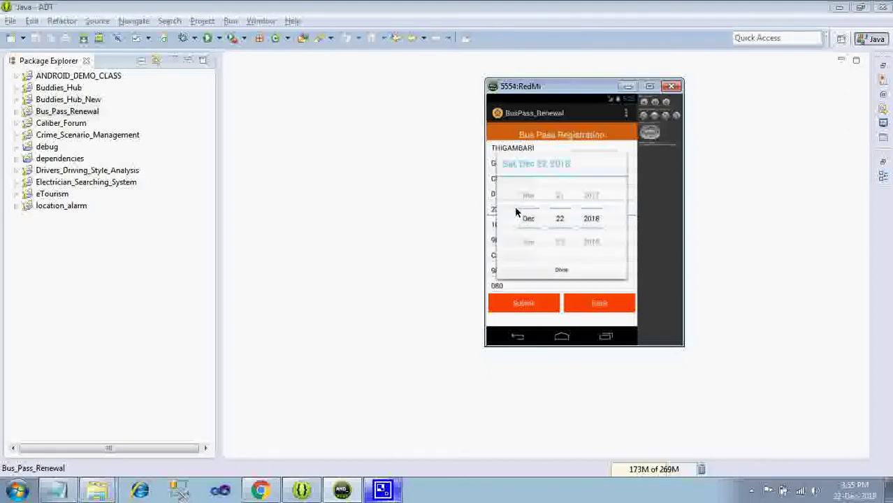
pyautogui.click(529, 242)
pyautogui.click(529, 242)
pyautogui.click(529, 242)
pyautogui.click(529, 242)
pyautogui.click(530, 243)
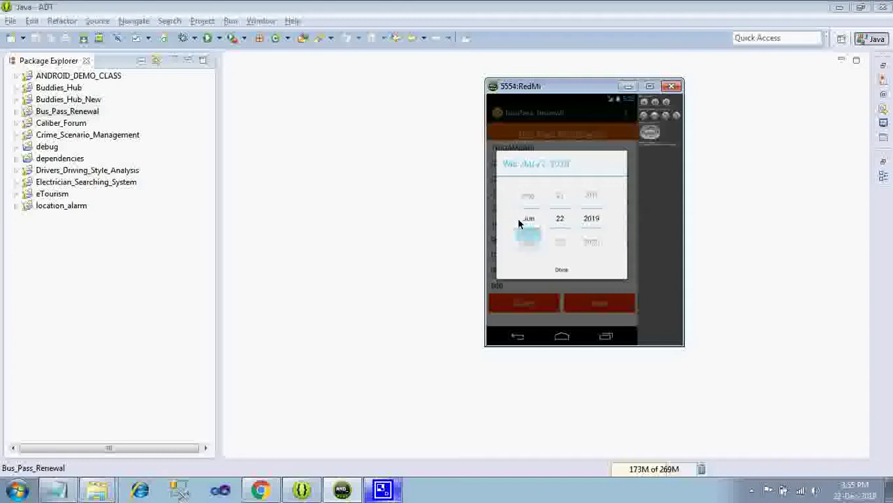
pyautogui.click(561, 244)
pyautogui.click(566, 278)
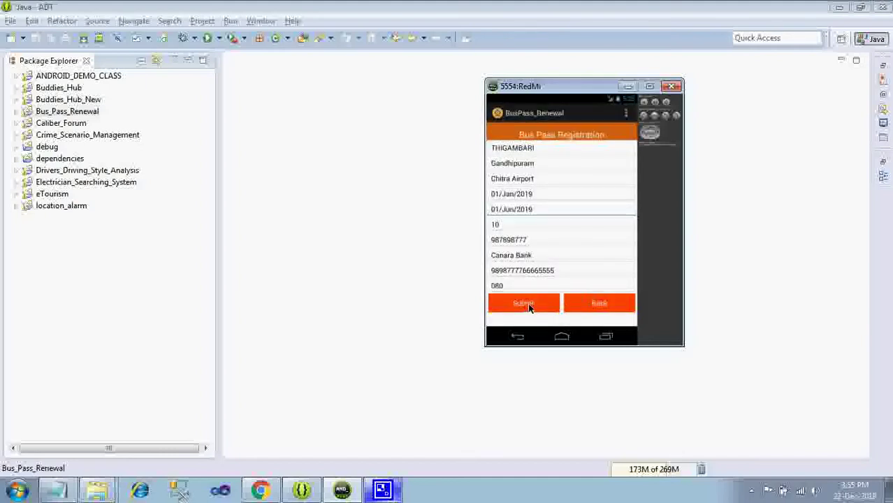
pyautogui.click(538, 308)
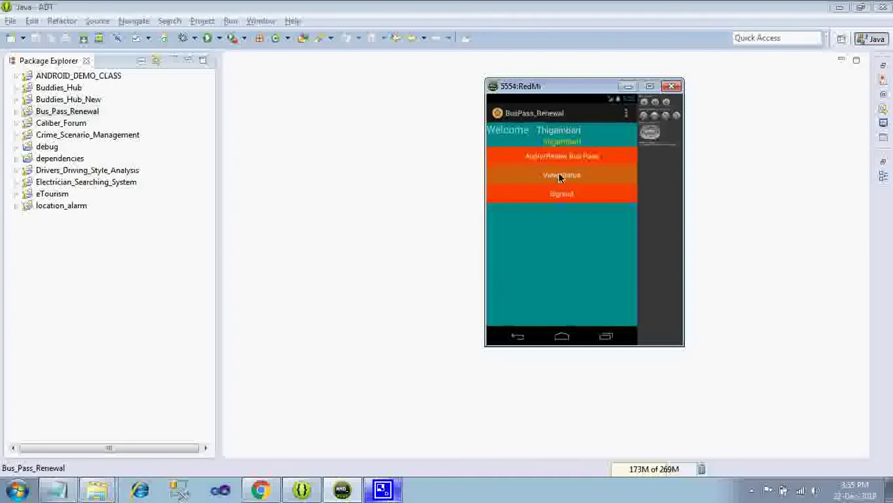
# - Check the user's application status, then sign out and log in as administrator
pyautogui.click(559, 176)
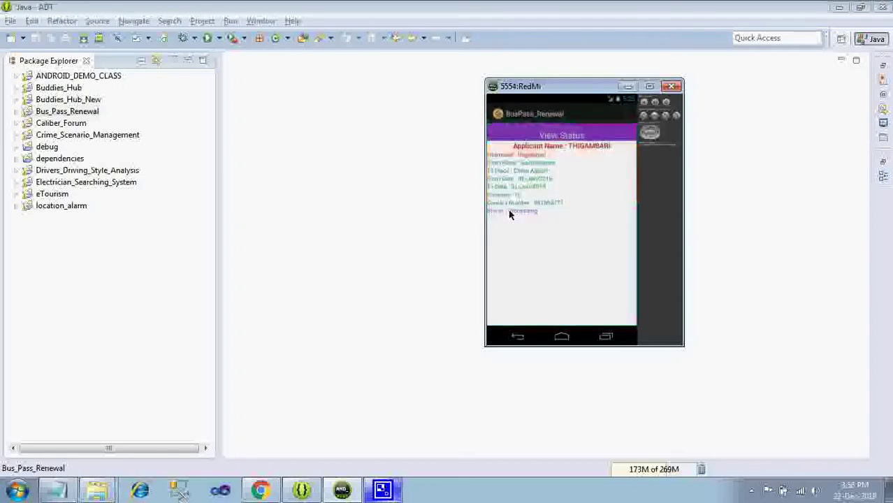
pyautogui.click(521, 339)
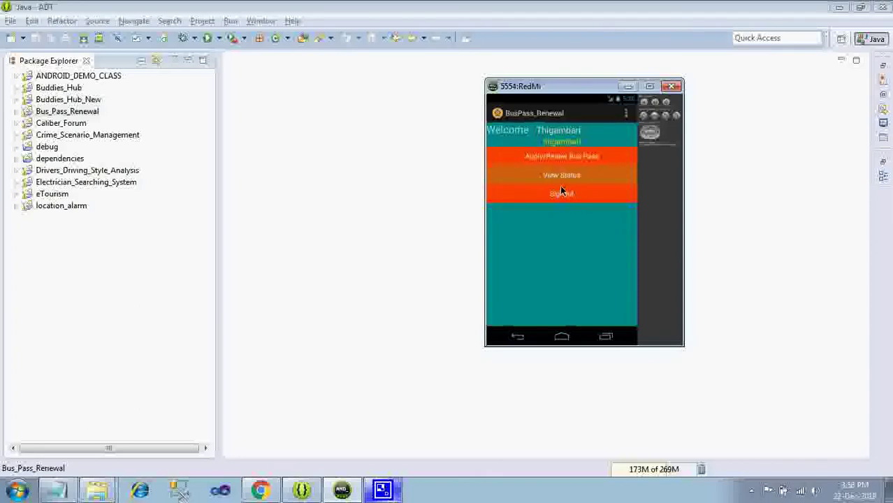
pyautogui.click(561, 192)
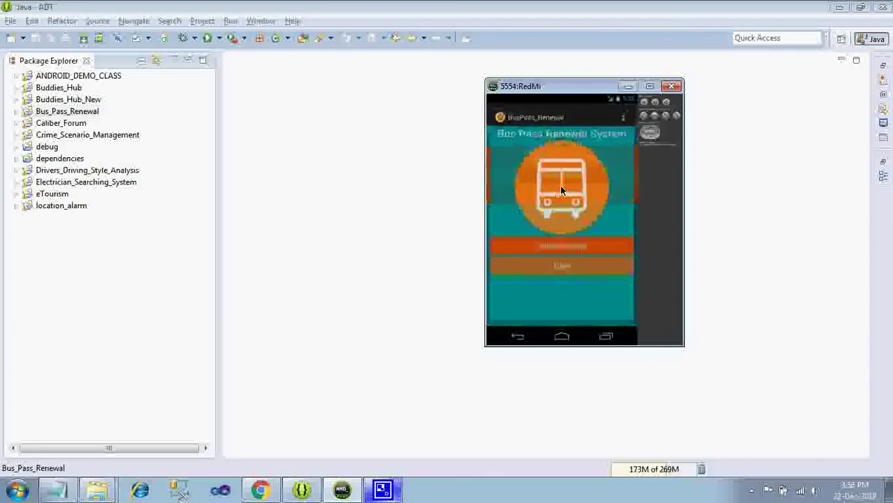
pyautogui.click(565, 244)
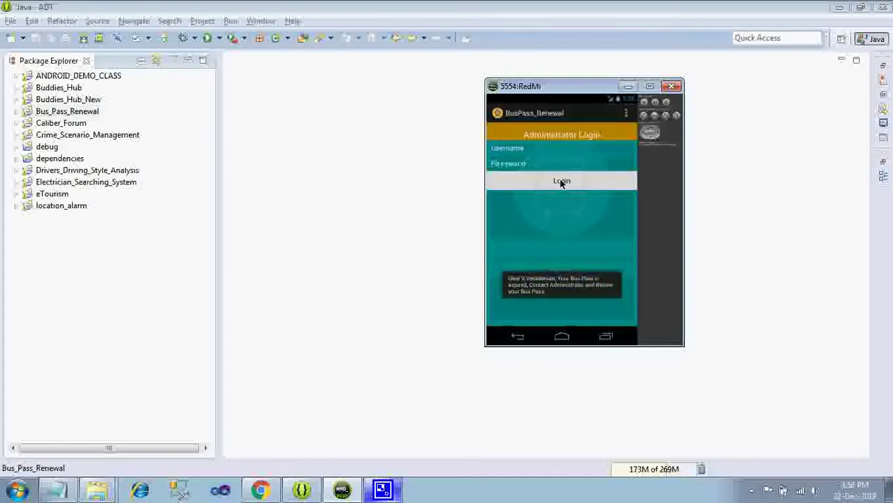
pyautogui.click(561, 182)
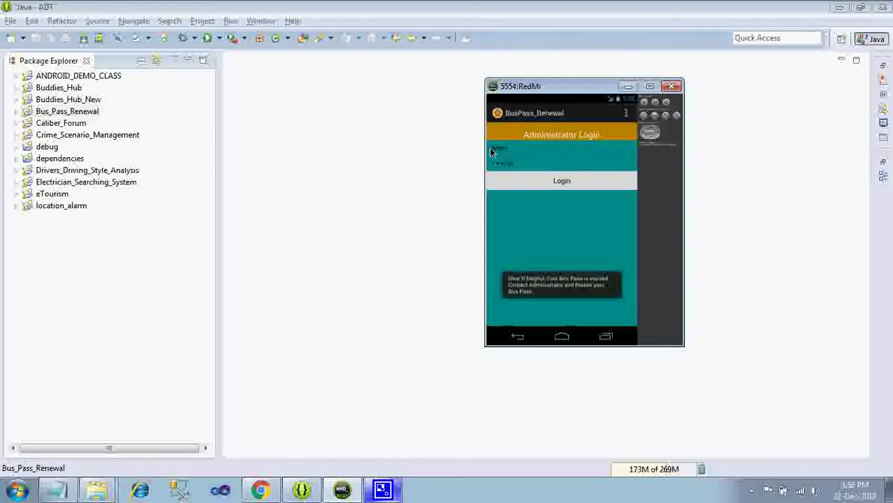
pyautogui.click(561, 180)
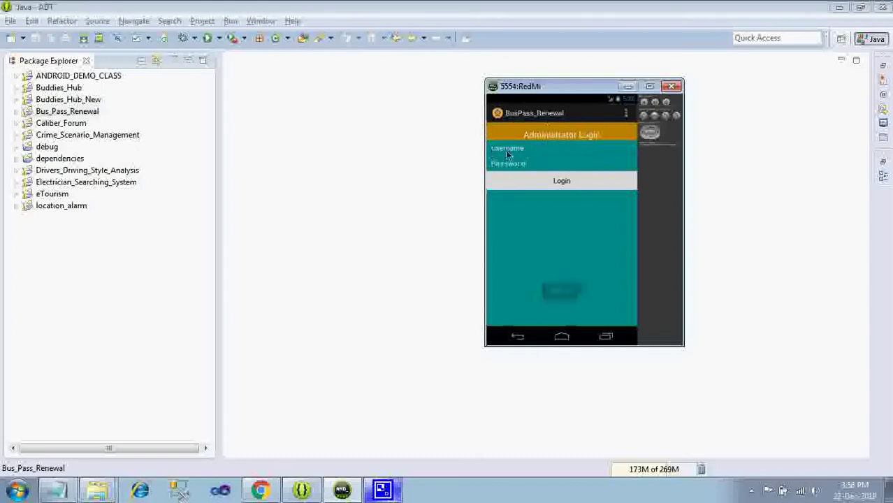
pyautogui.click(562, 180)
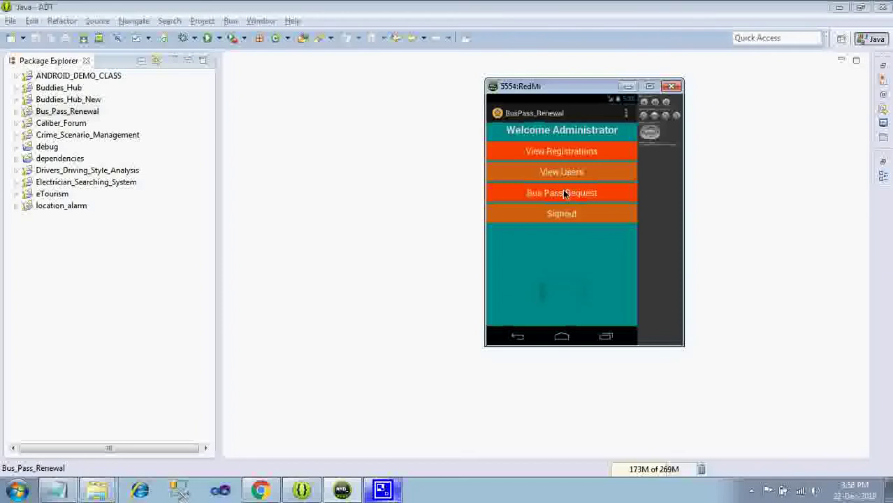
# - Scroll to the third applicant's request, accept it with YES, and return to the administrator menu
pyautogui.click(560, 150)
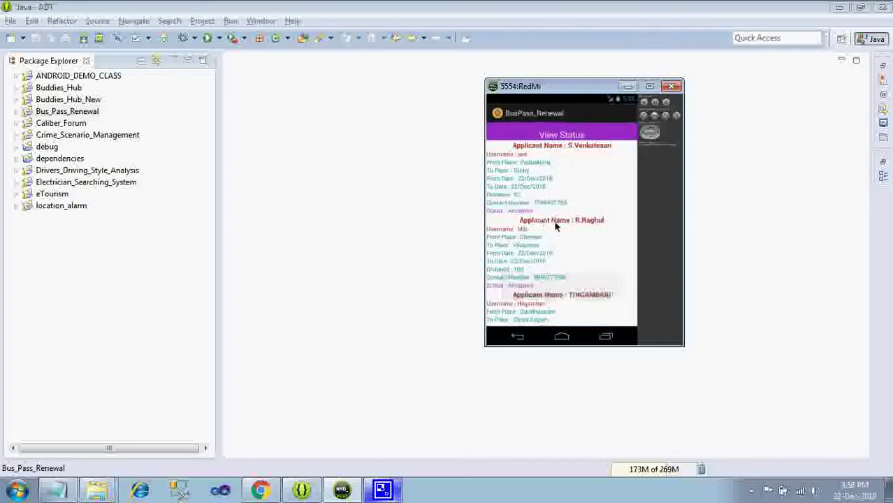
pyautogui.moveTo(579, 301); pyautogui.dragTo(573, 191)
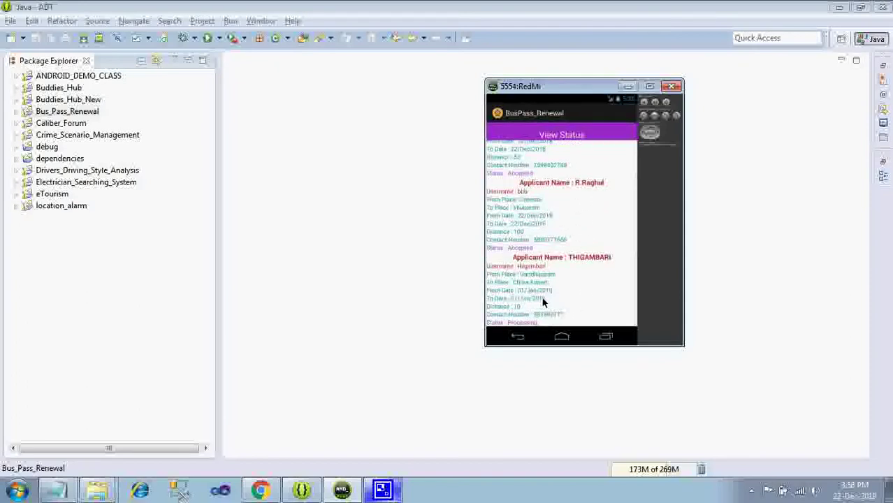
pyautogui.click(541, 296)
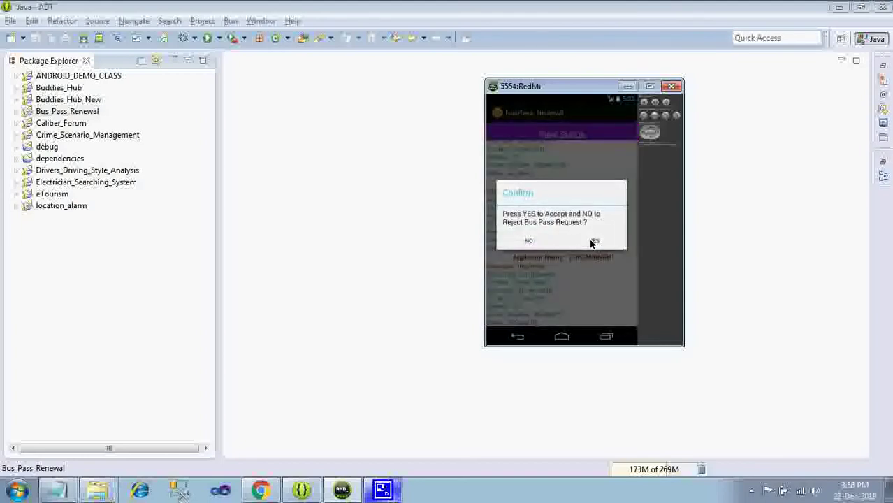
pyautogui.click(592, 240)
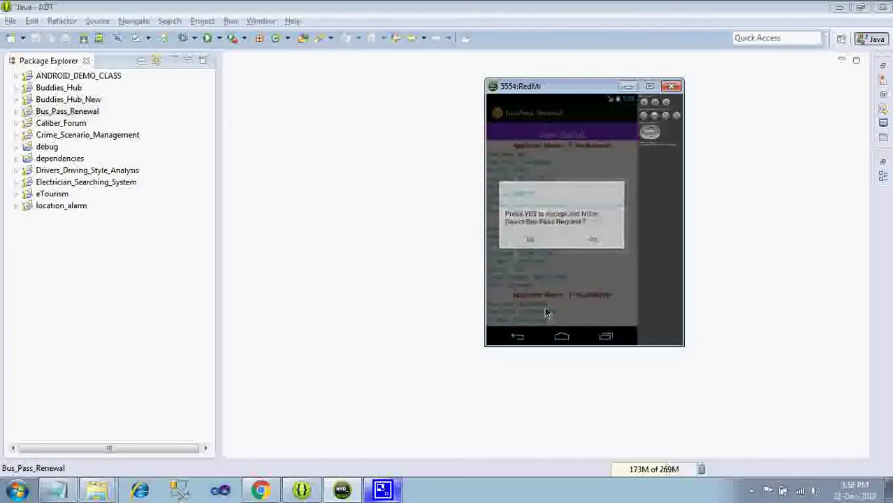
pyautogui.moveTo(594, 265); pyautogui.dragTo(589, 176)
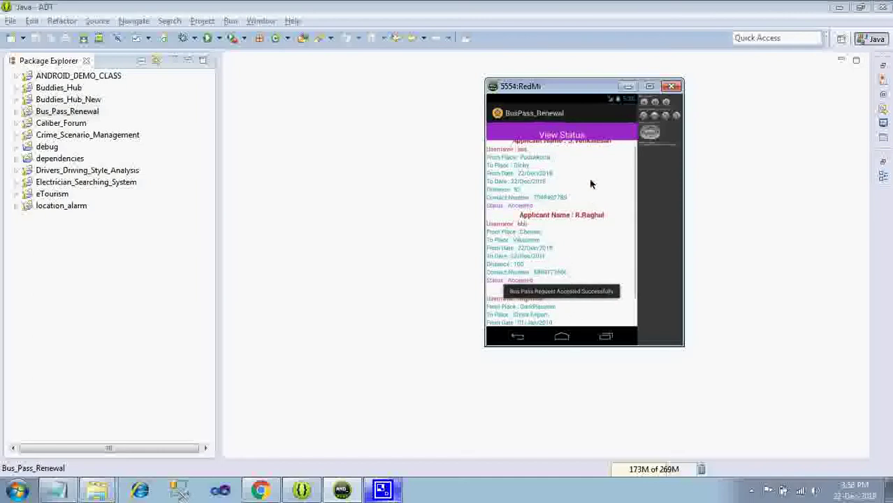
pyautogui.click(519, 337)
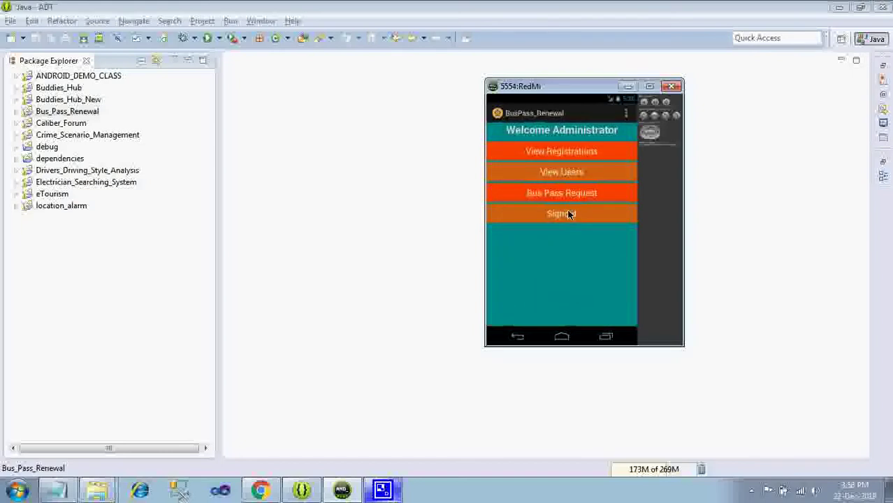
# - Sign out as administrator and log in with the applicant's username and password
pyautogui.click(570, 216)
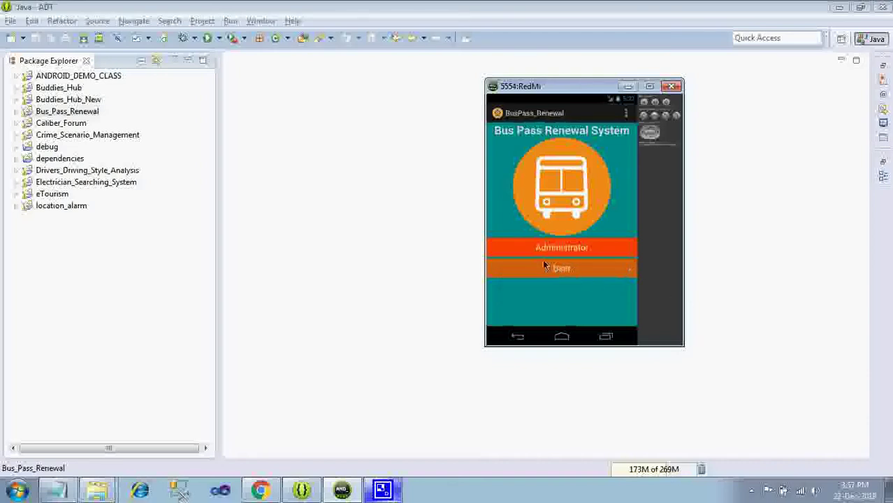
pyautogui.click(569, 278)
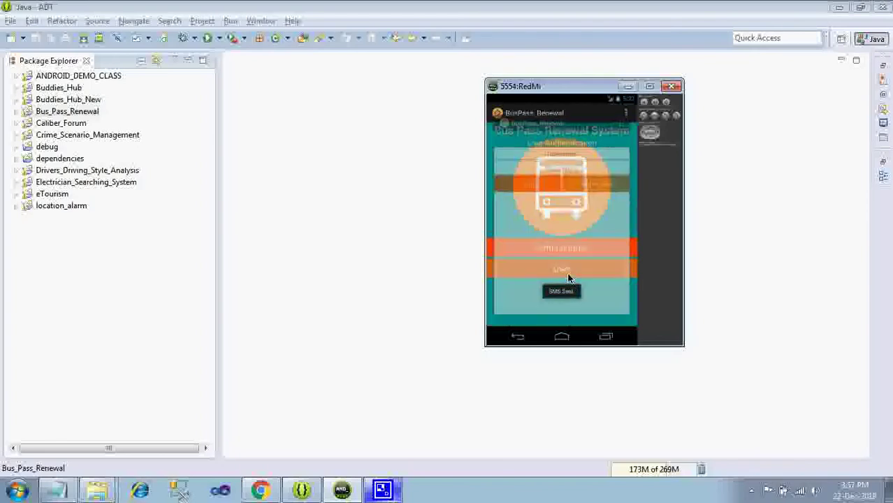
pyautogui.click(555, 150)
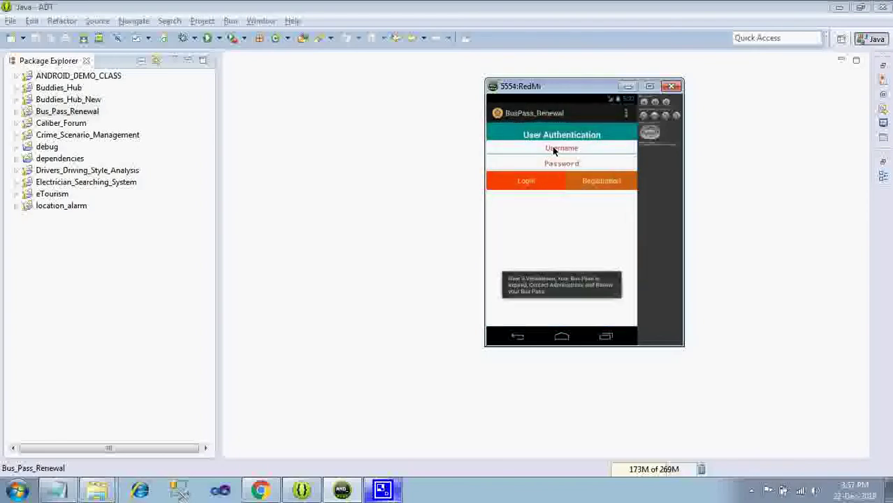
pyautogui.write('thiyambari')
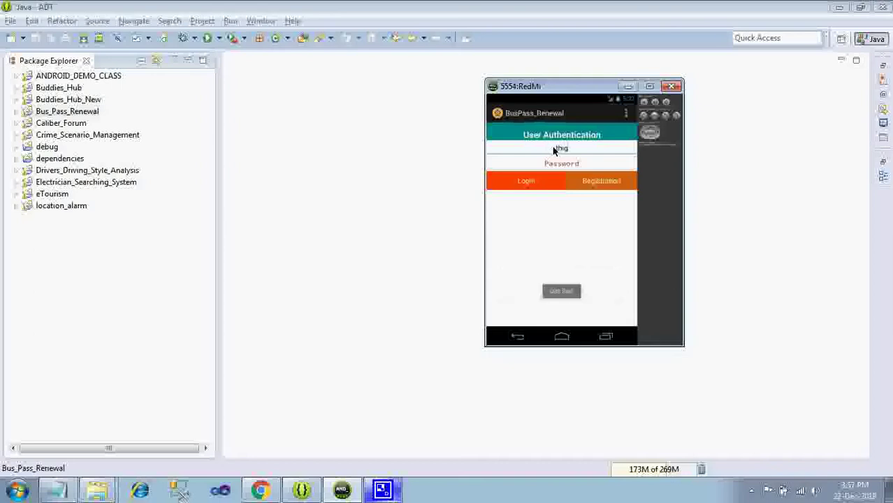
pyautogui.press('Tab')
pyautogui.write('•••••••')
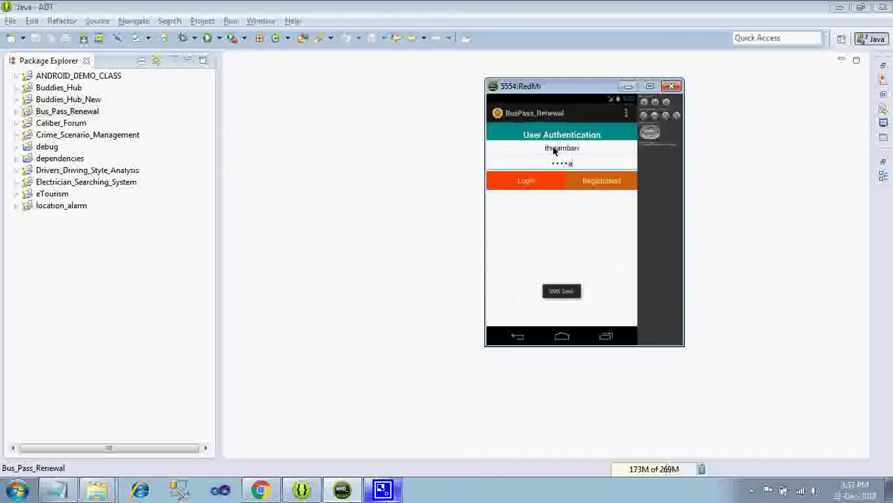
pyautogui.write('•••')
pyautogui.click(528, 182)
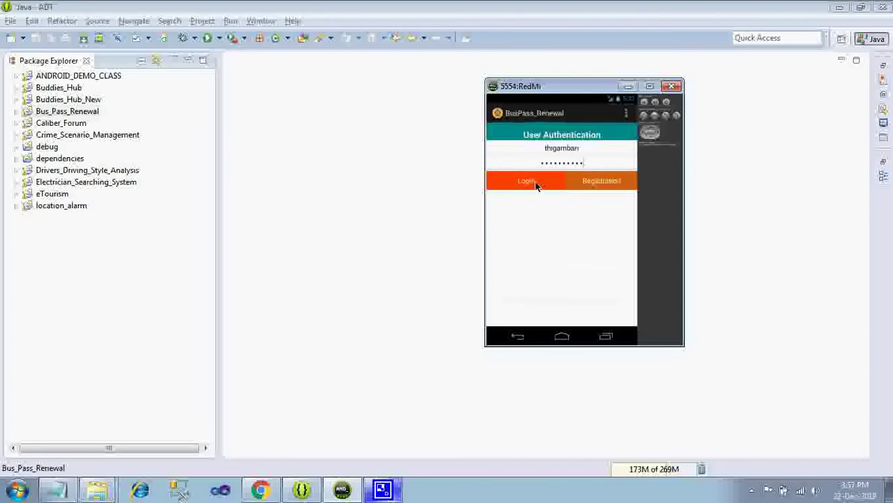
pyautogui.click(536, 184)
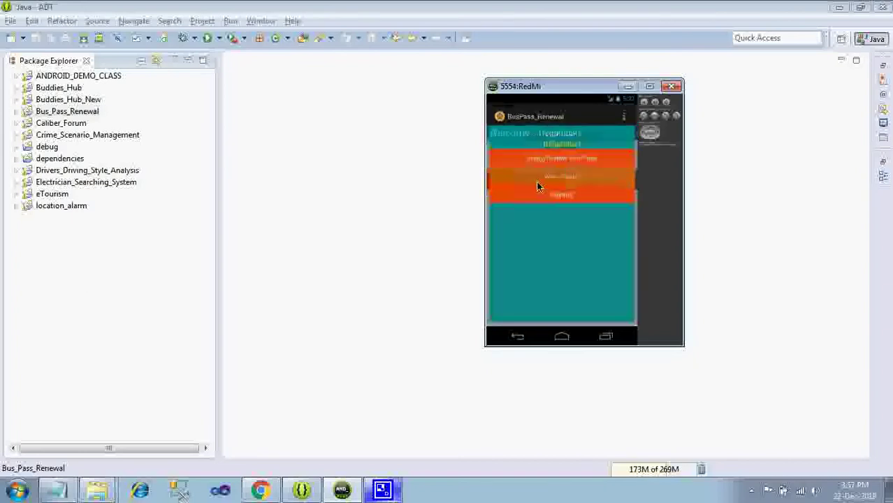
# - Set both renewal dates to 22/Dec/2018 in the form and submit the request
pyautogui.click(564, 157)
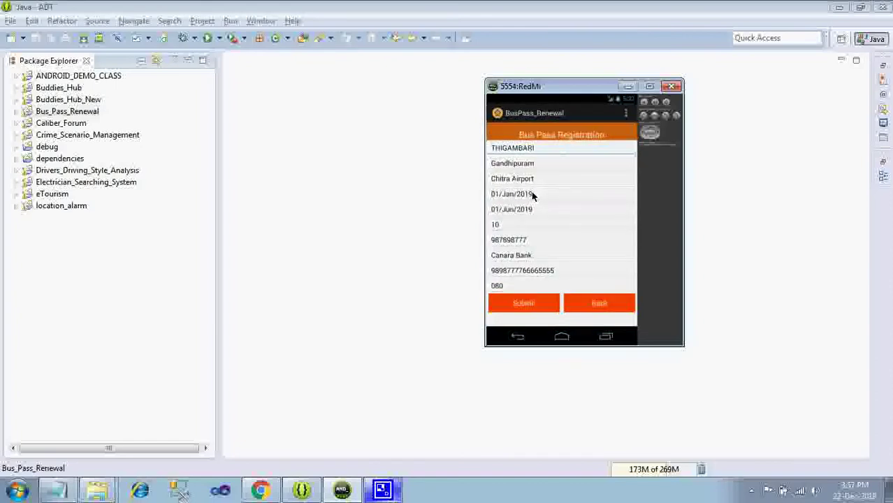
pyautogui.click(532, 196)
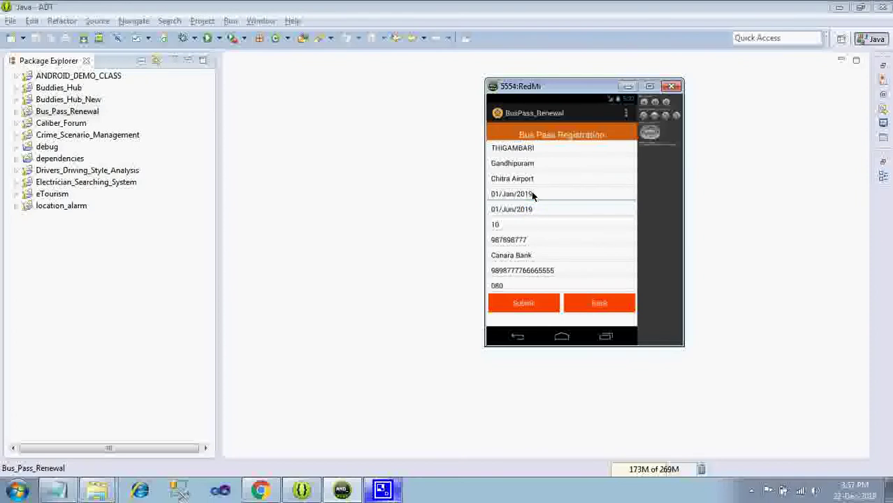
pyautogui.click(532, 195)
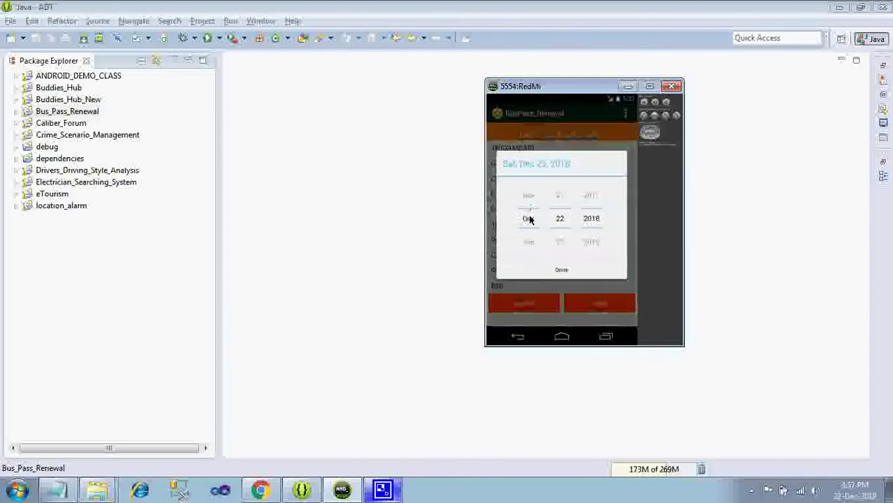
pyautogui.click(562, 270)
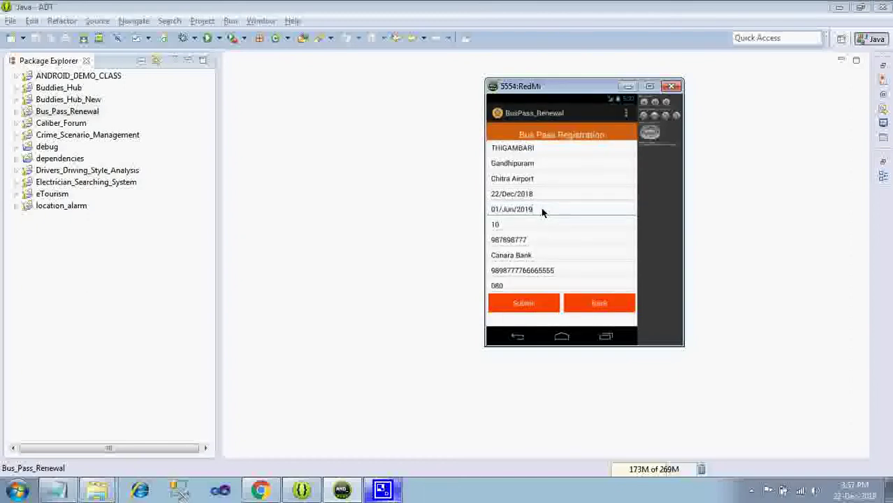
pyautogui.click(543, 213)
pyautogui.click(497, 211)
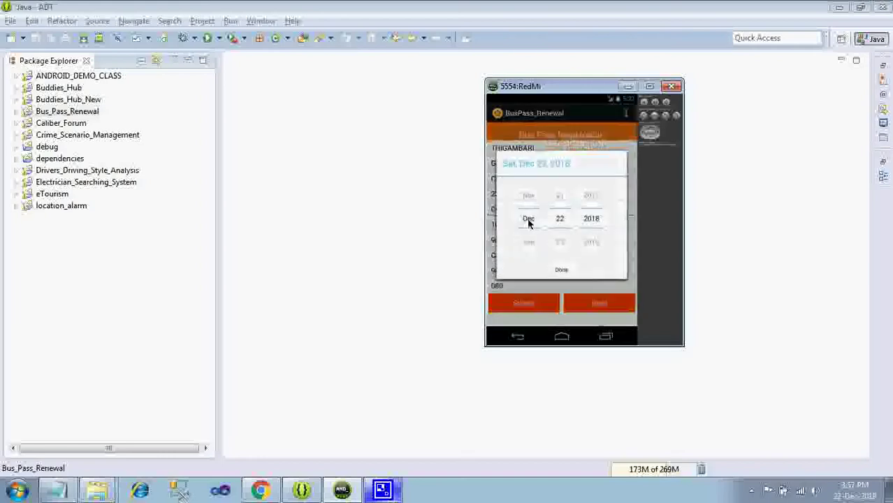
pyautogui.click(561, 270)
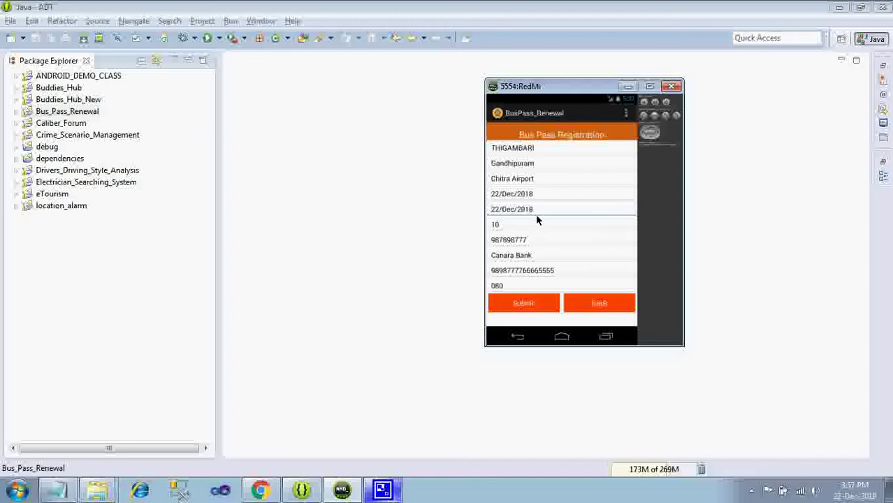
pyautogui.click(524, 301)
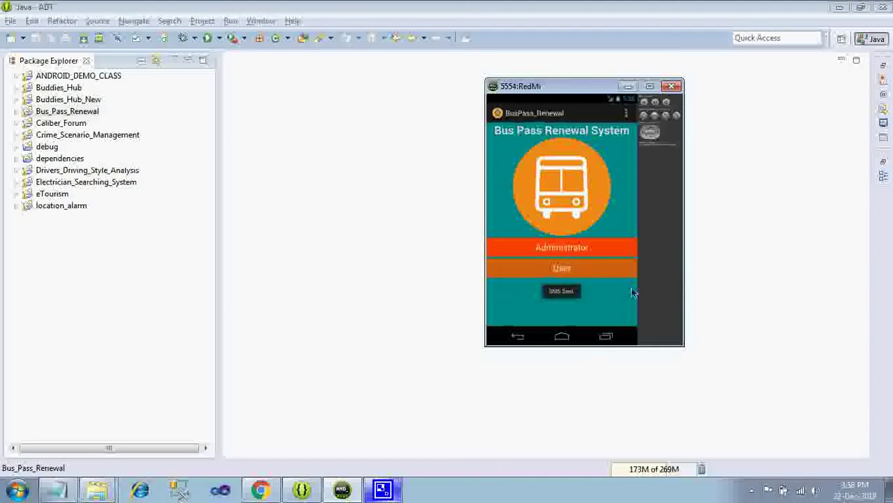
# - Log in to the app as Administrator with the admin username
pyautogui.click(602, 250)
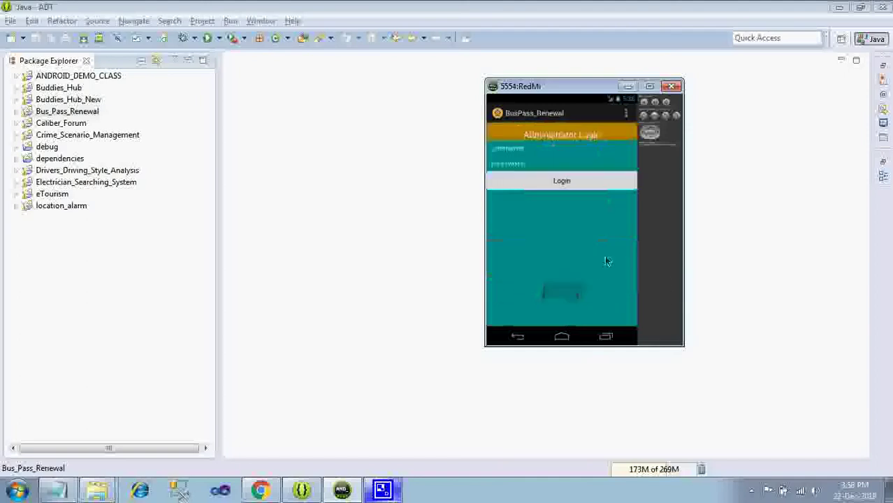
pyautogui.click(524, 156)
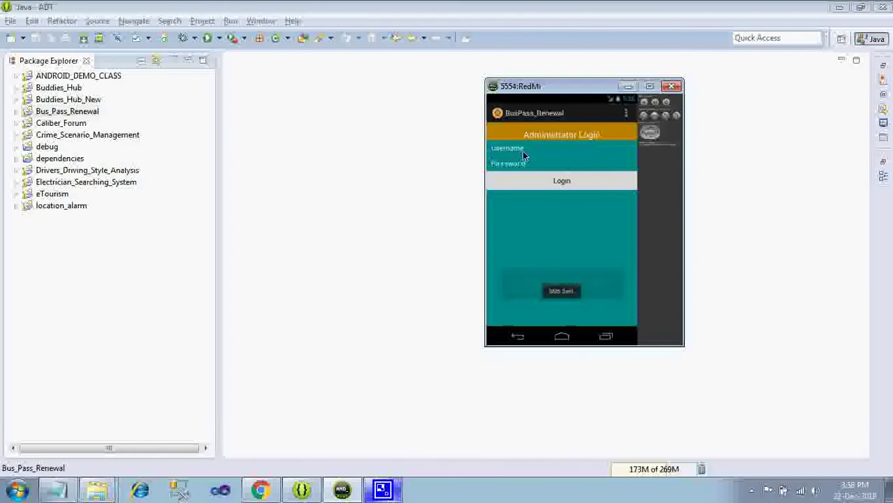
pyautogui.write('admin')
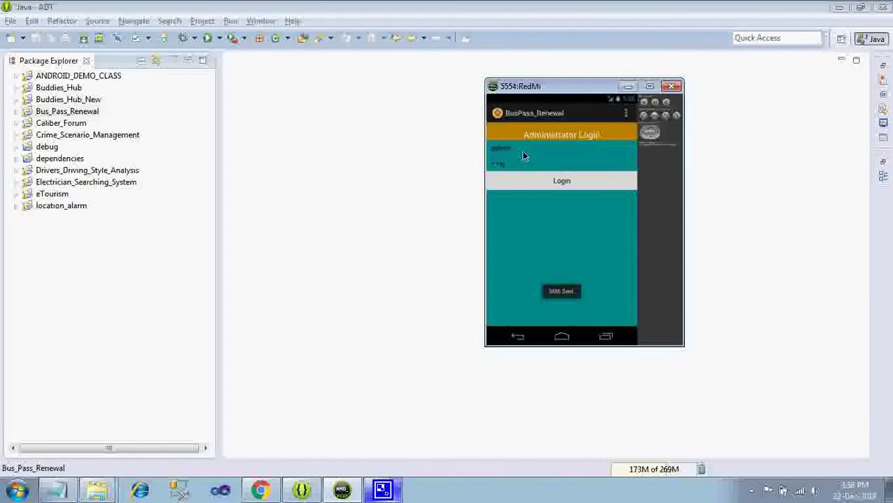
pyautogui.click(551, 180)
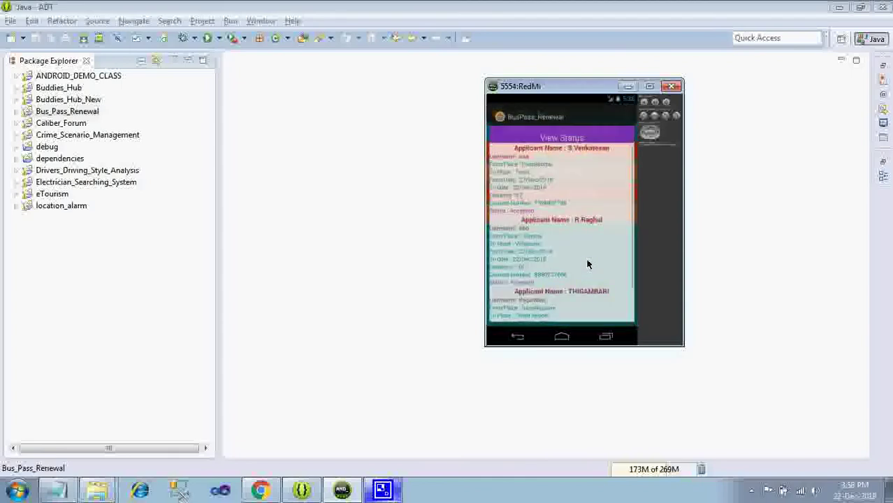
# - Accept the third applicant's renewed bus pass request that was still Processing
pyautogui.scroll(-1, 565, 317)
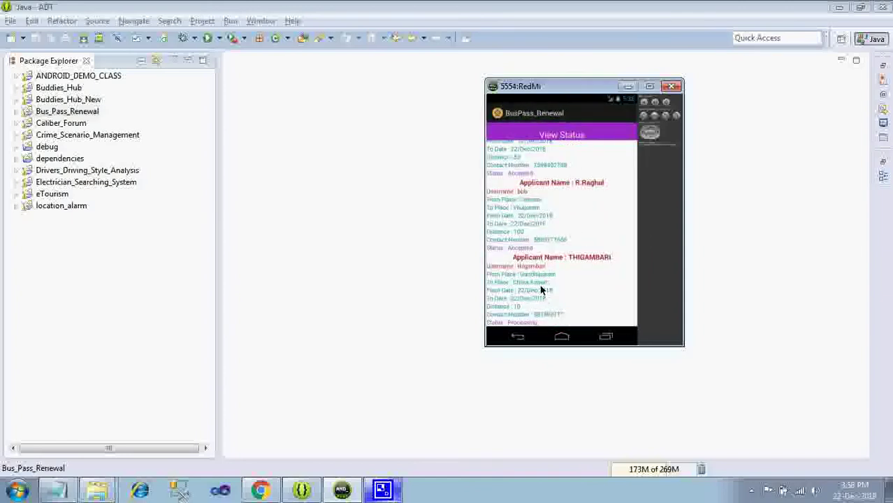
pyautogui.click(609, 303)
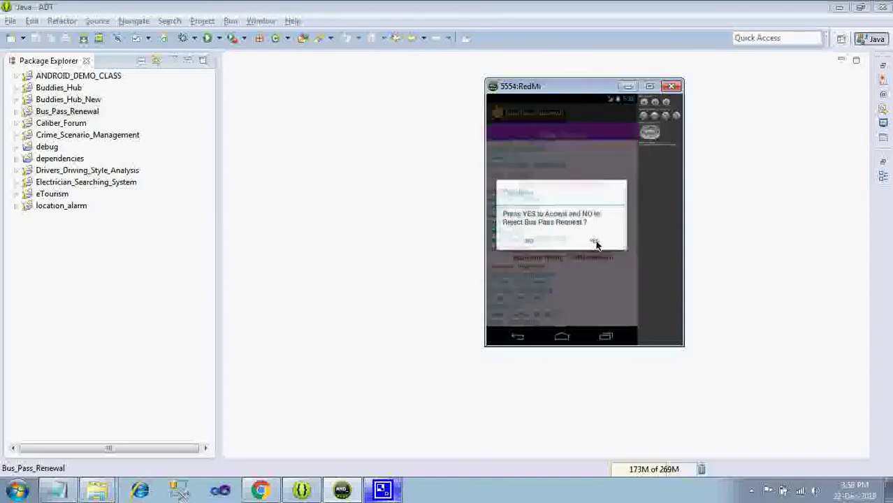
pyautogui.click(521, 337)
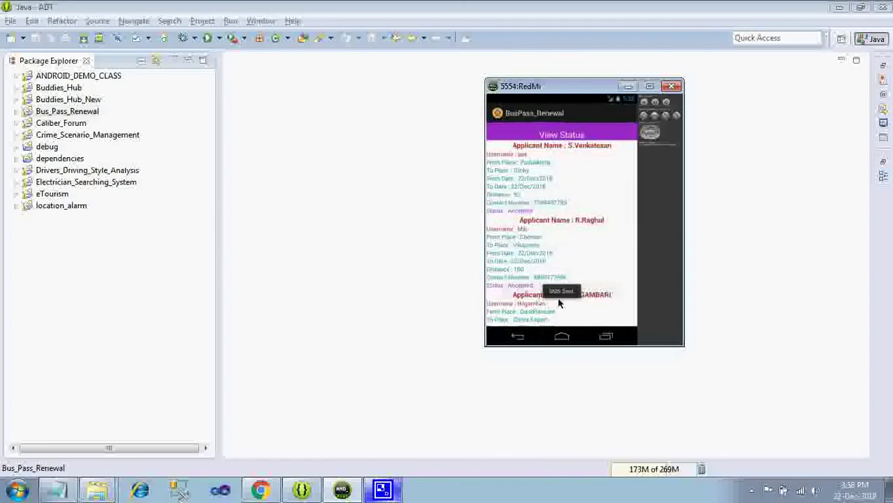
# - Return to the Welcome Administrator menu and sign out to reach the start screen's expiry notice
pyautogui.click(519, 339)
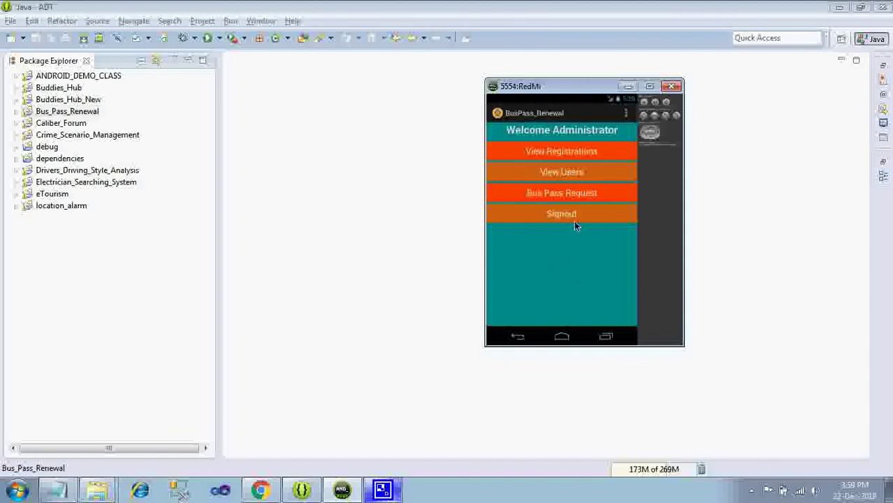
pyautogui.click(565, 215)
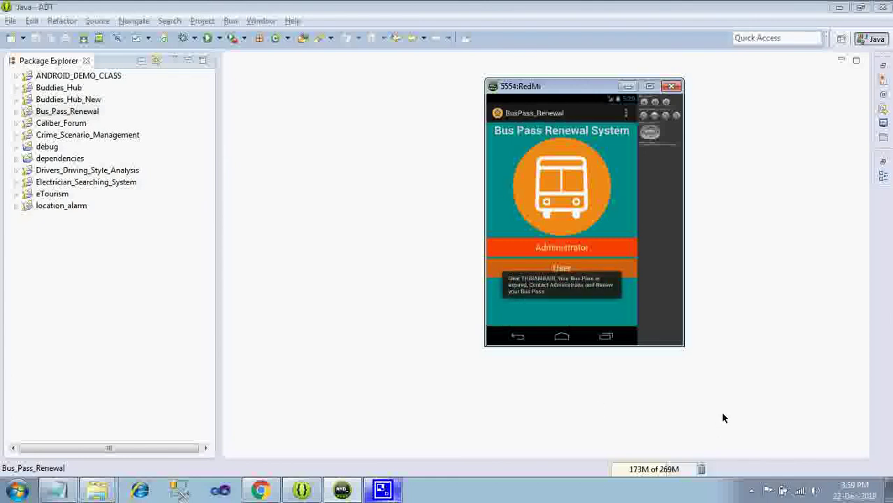
pyautogui.click(751, 490)
pyautogui.rightClick(772, 432)
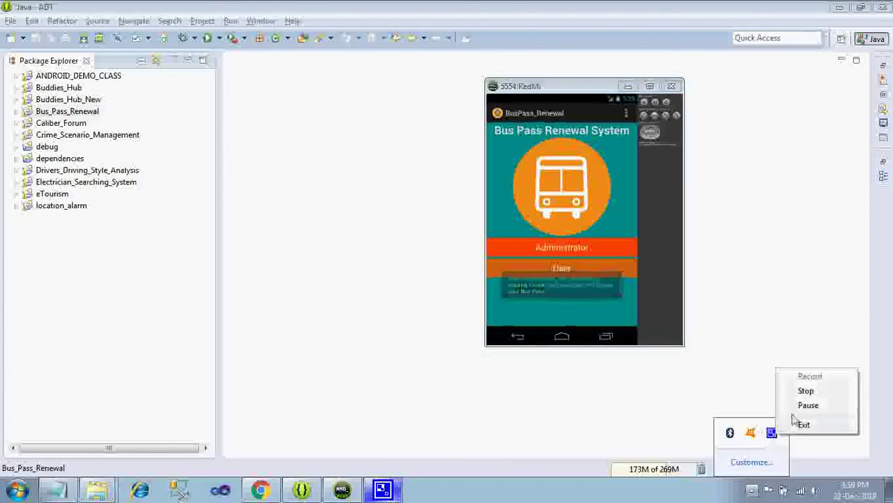